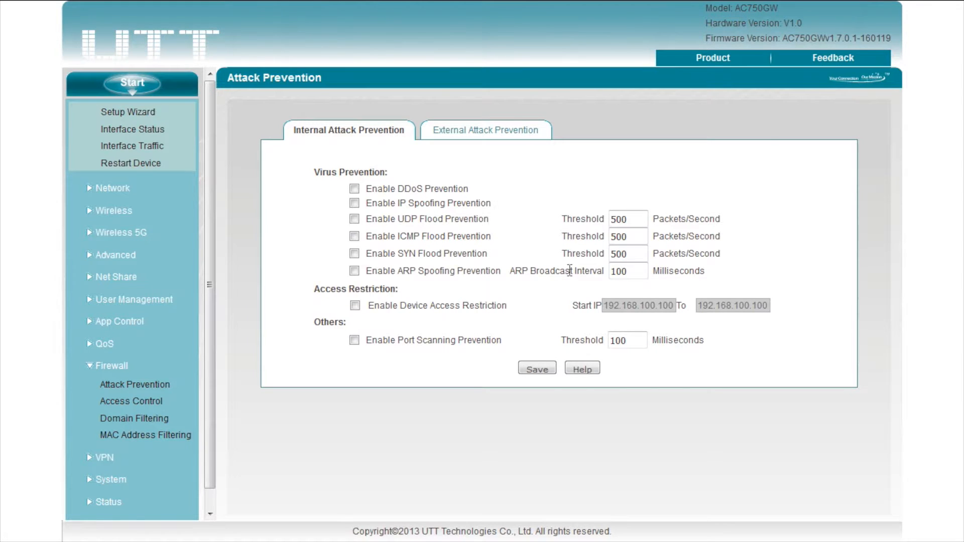
Examine the ARP broadcast interval for ARP spoofing prevention and the external attack prevention settings.
{"action": "left_click", "coordinate": [635, 271]}
{"action": "left_click_drag", "start_coordinate": [636, 271], "coordinate": [609, 271]}
{"action": "left_click", "coordinate": [618, 273]}
{"action": "left_click", "coordinate": [485, 132]}
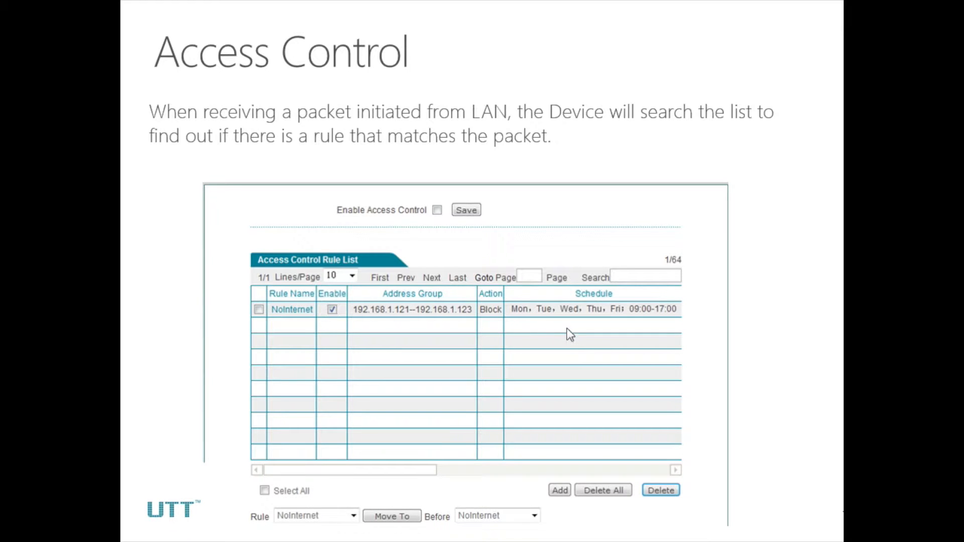
{"action": "left_click", "coordinate": [567, 329]}
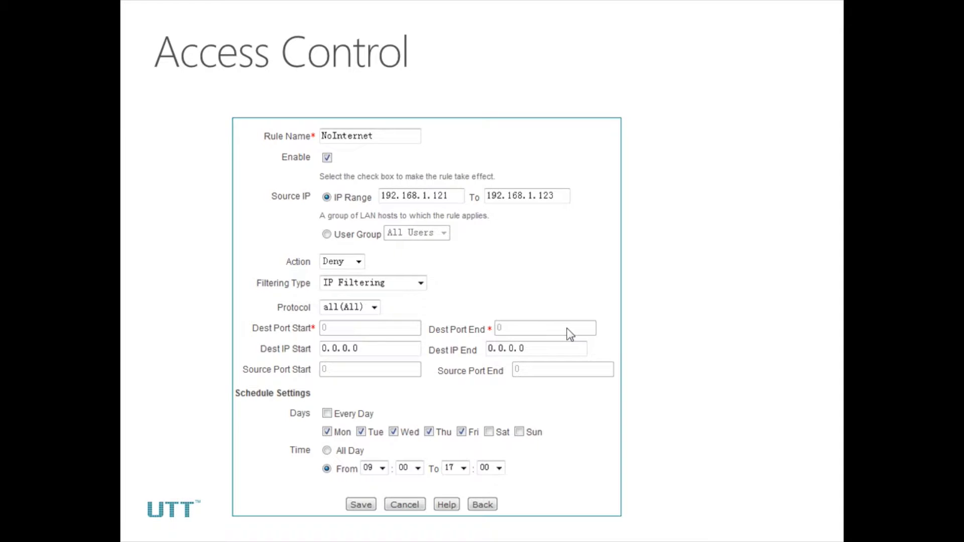
{"action": "left_click", "coordinate": [567, 329]}
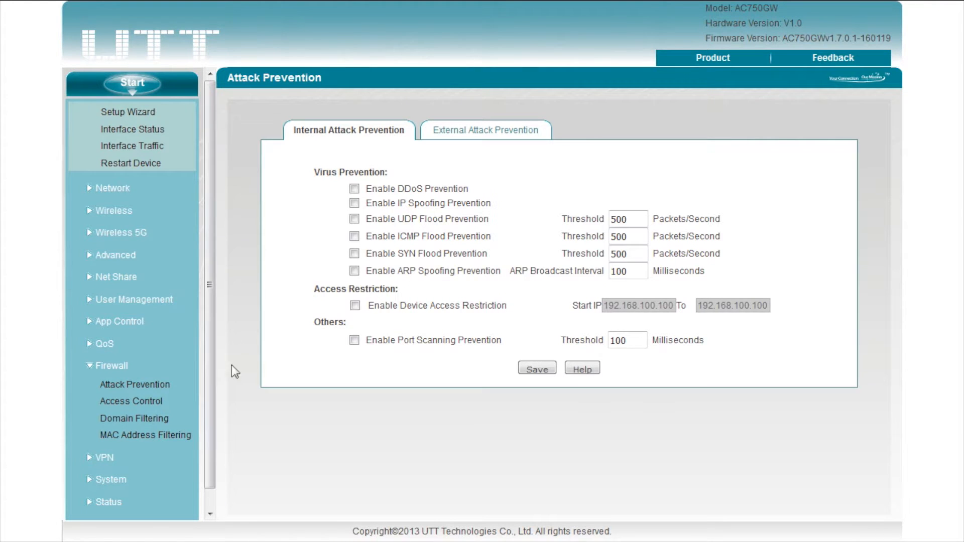
Open the NoInternet access control rule for editing and enable the rule.
{"action": "left_click", "coordinate": [151, 400]}
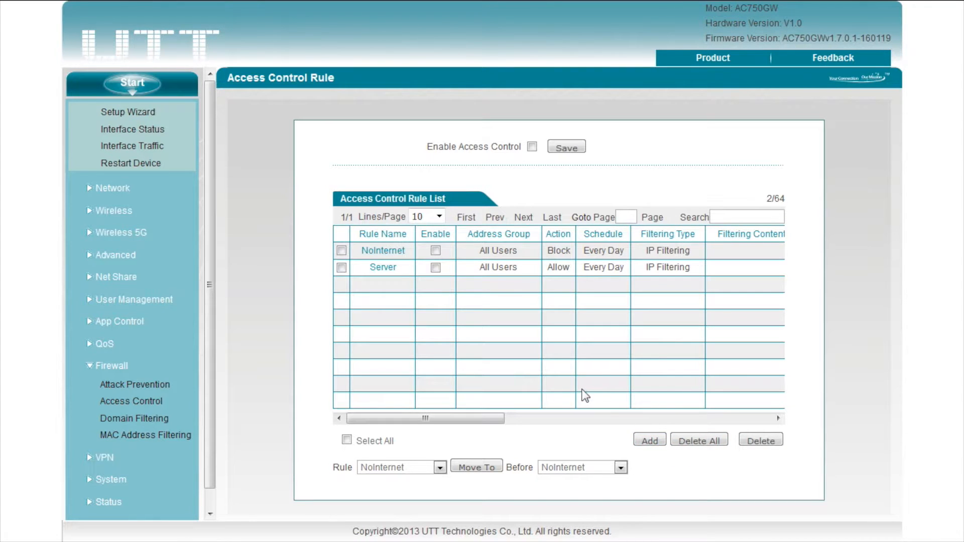
{"action": "left_click", "coordinate": [387, 252]}
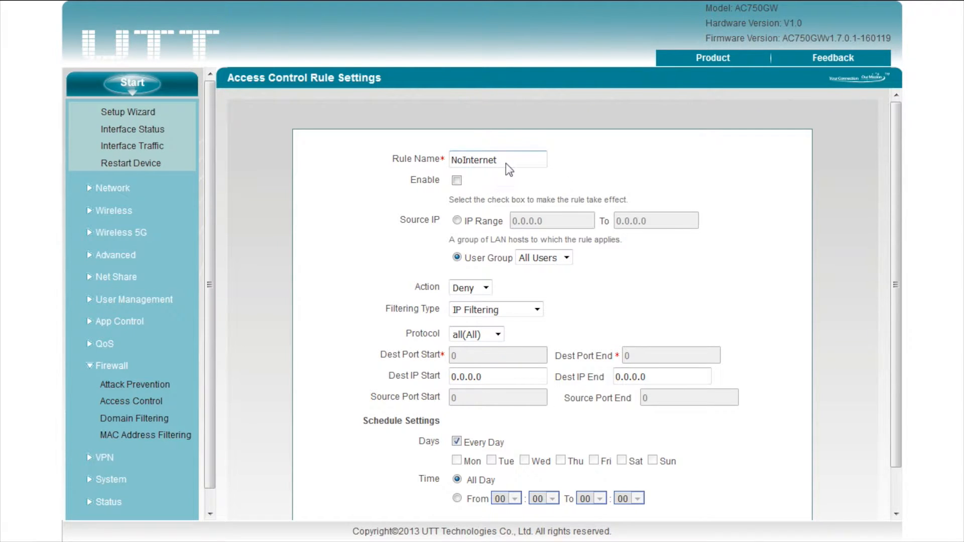
{"action": "left_click", "coordinate": [457, 180]}
Try an IP range as the rule's source, return it to the All Users group, and check where user groups are managed.
{"action": "scroll", "coordinate": [480, 189], "scroll_direction": "down", "scroll_amount": 2}
{"action": "left_click", "coordinate": [457, 180]}
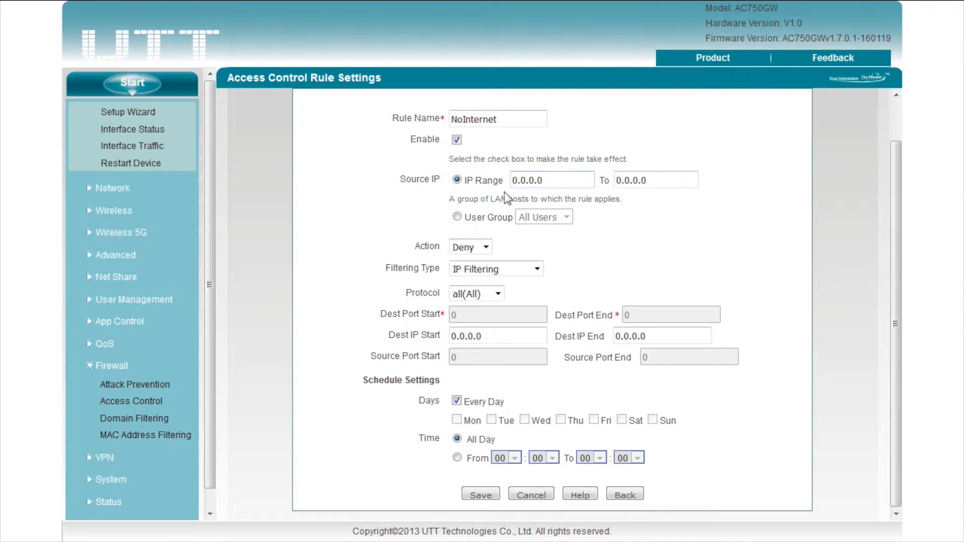
{"action": "left_click", "coordinate": [457, 216]}
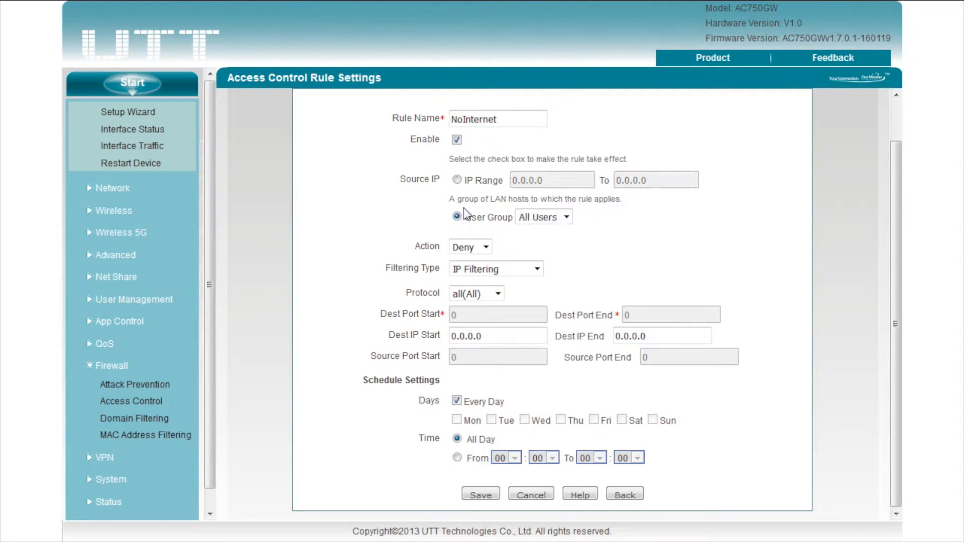
{"action": "left_click", "coordinate": [555, 219]}
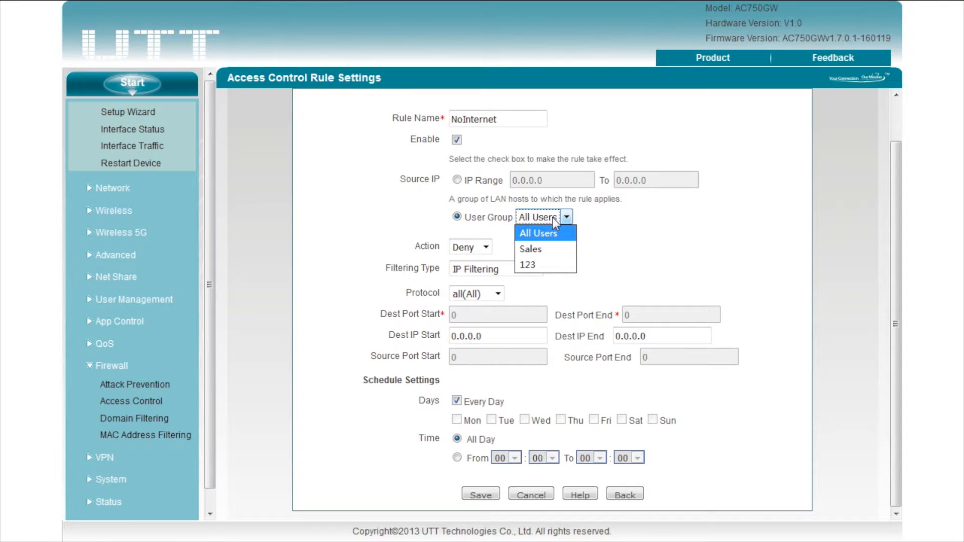
{"action": "left_click", "coordinate": [554, 221]}
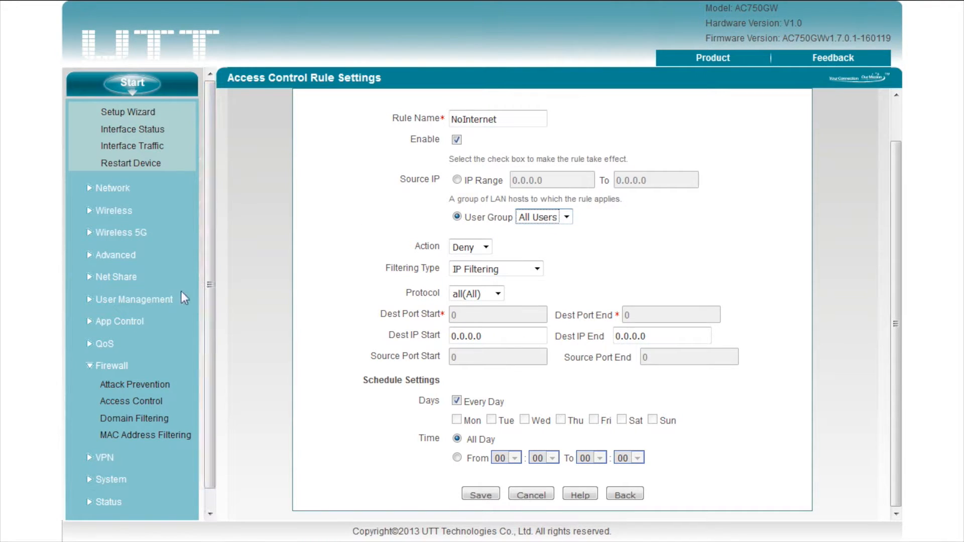
{"action": "left_click", "coordinate": [144, 301]}
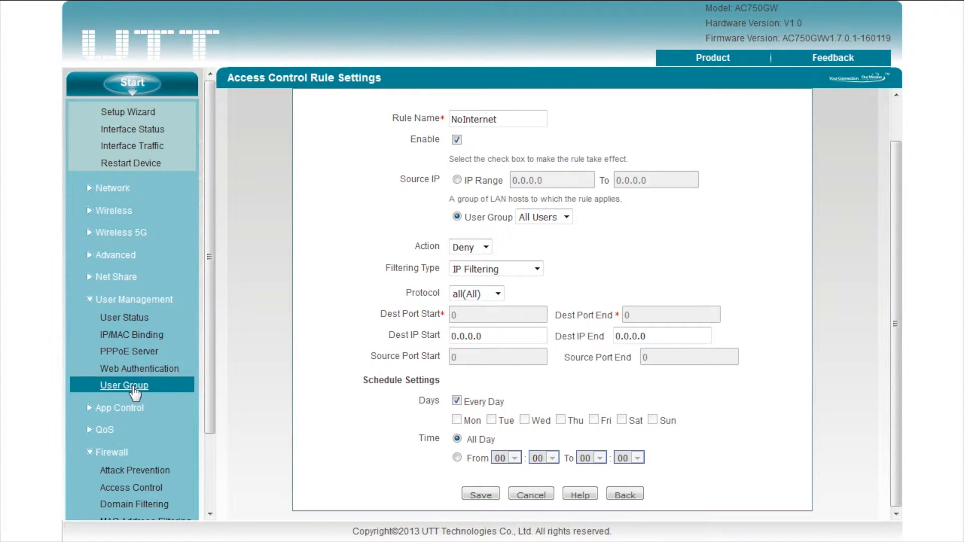
{"action": "left_click", "coordinate": [132, 299]}
Try URL, Keyword and DNS filtering for the Deny rule, then return its filtering type to IP Filtering.
{"action": "left_click", "coordinate": [485, 247]}
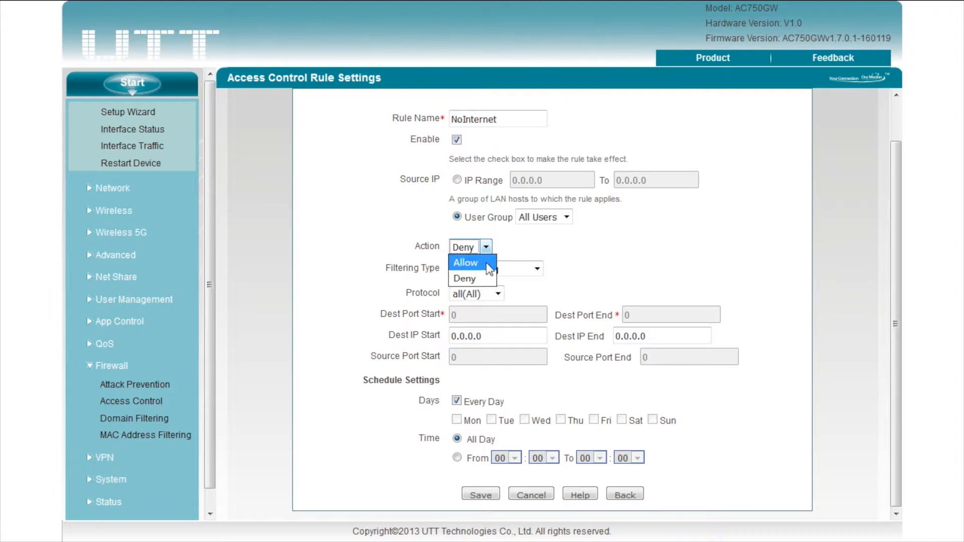
{"action": "left_click", "coordinate": [487, 280]}
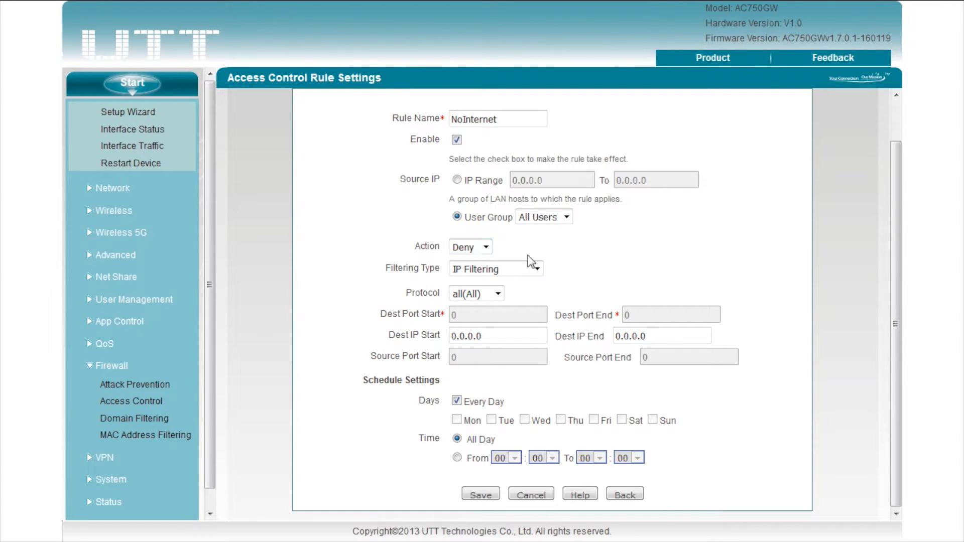
{"action": "left_click", "coordinate": [537, 269]}
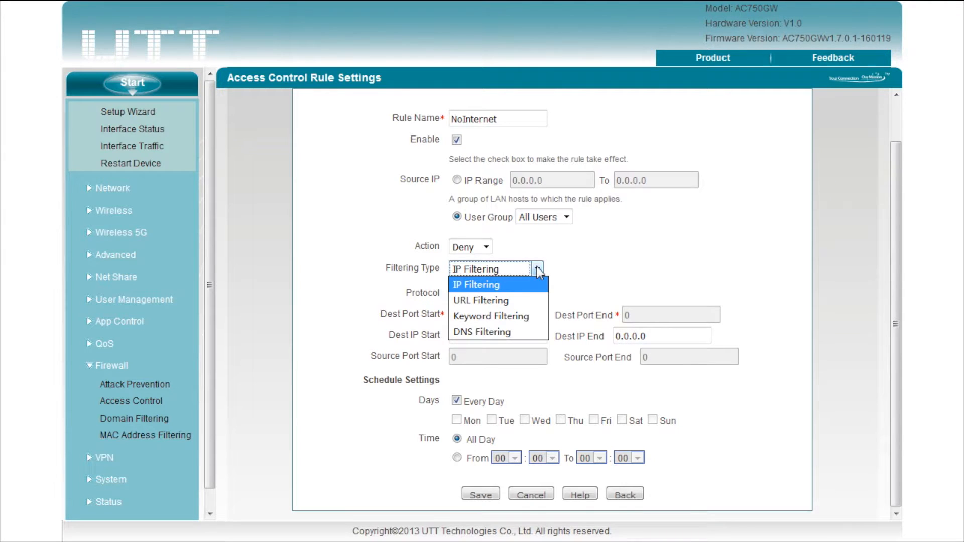
{"action": "left_click", "coordinate": [529, 300]}
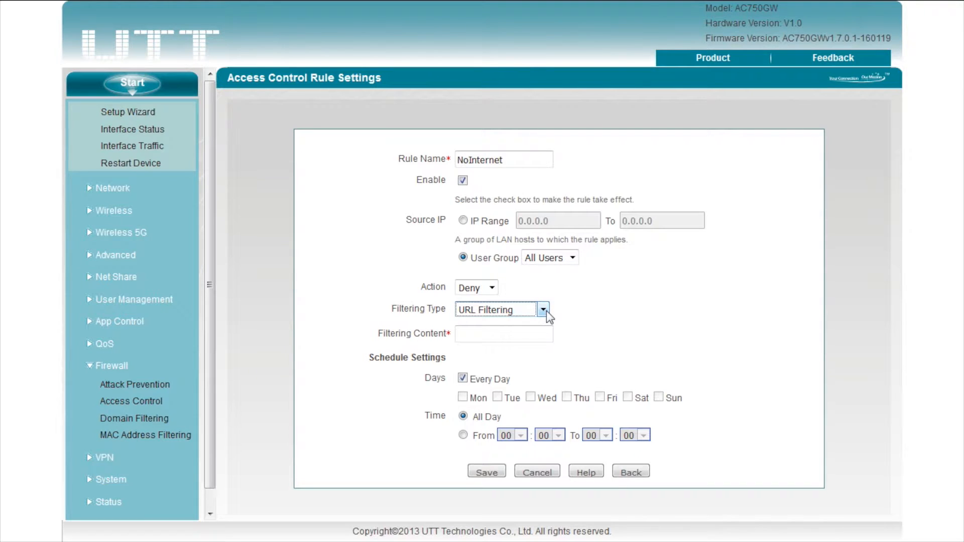
{"action": "left_click", "coordinate": [547, 312]}
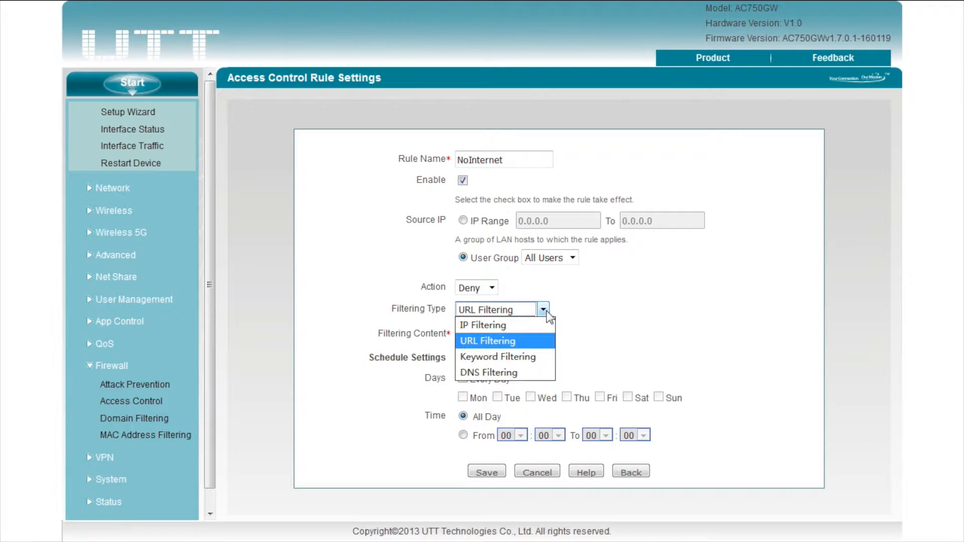
{"action": "left_click", "coordinate": [537, 357]}
{"action": "left_click", "coordinate": [536, 341]}
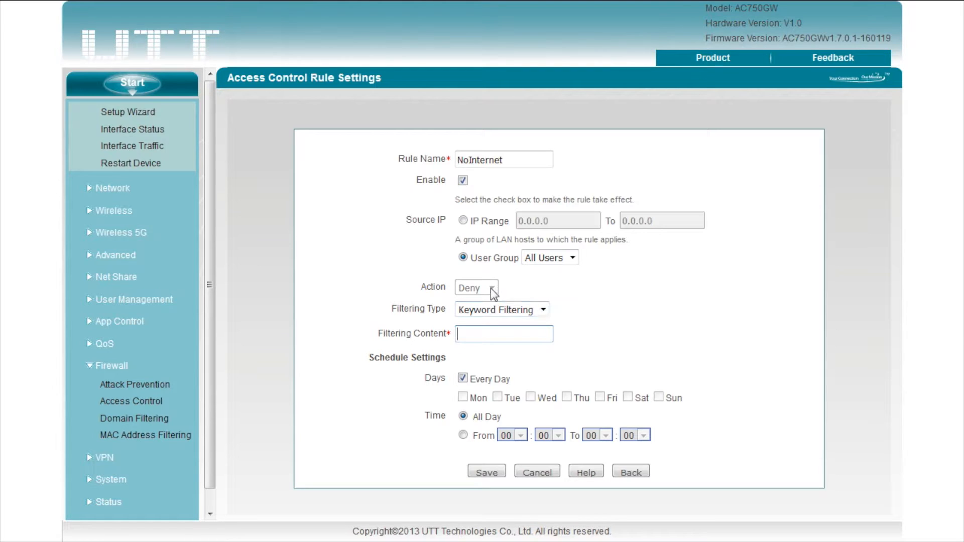
{"action": "left_click", "coordinate": [543, 309]}
{"action": "left_click", "coordinate": [537, 373]}
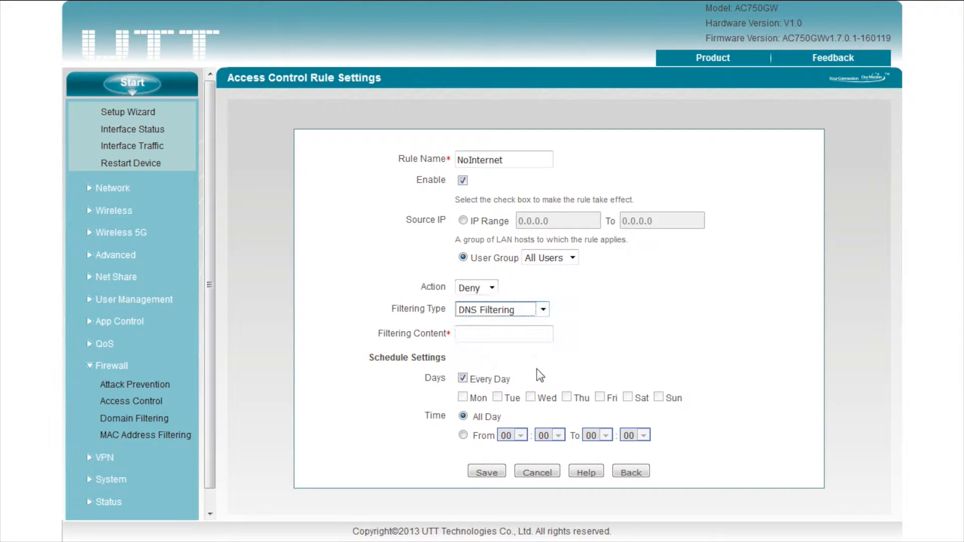
{"action": "left_click", "coordinate": [543, 310]}
{"action": "left_click", "coordinate": [546, 326]}
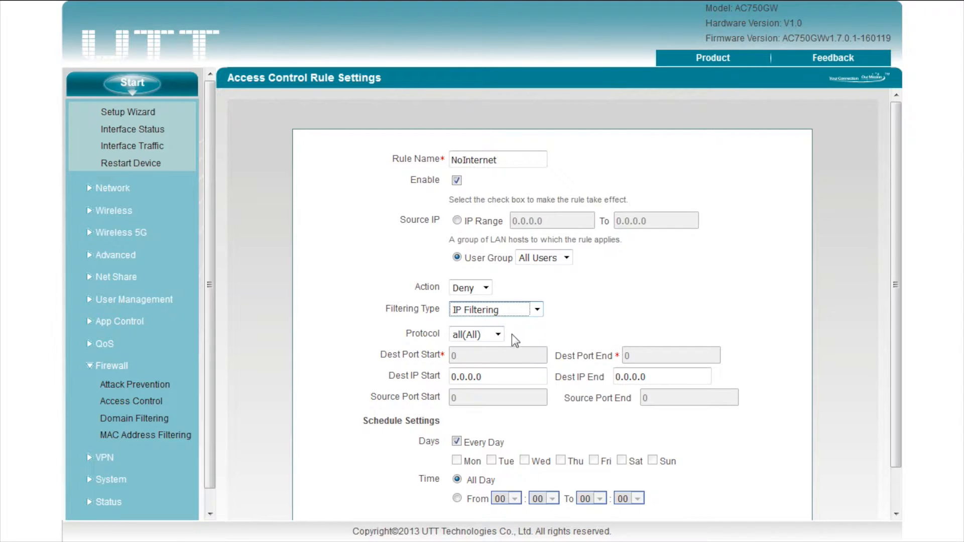
Try the 6(TCP) protocol to examine its common services and destination port fields, then return the protocol to all(All).
{"action": "left_click", "coordinate": [499, 335]}
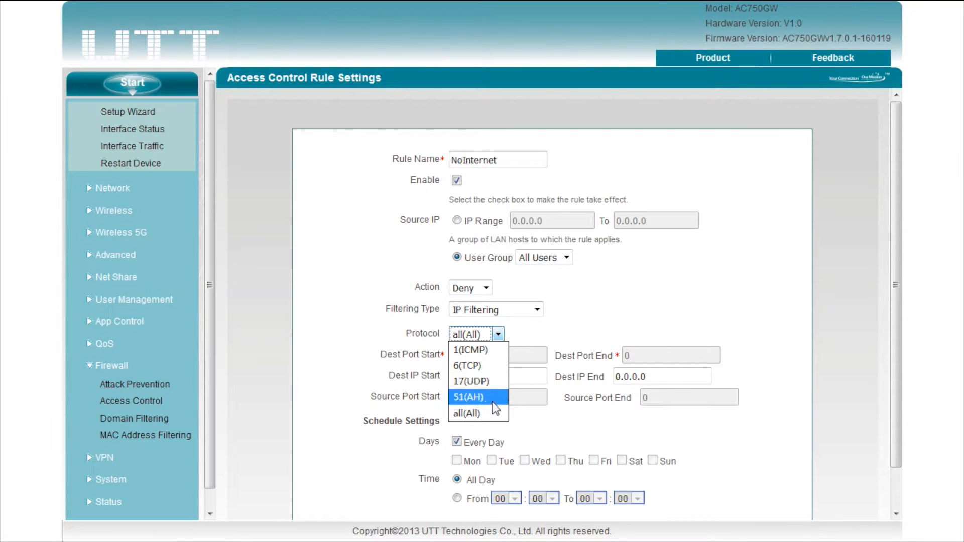
{"action": "left_click", "coordinate": [498, 366]}
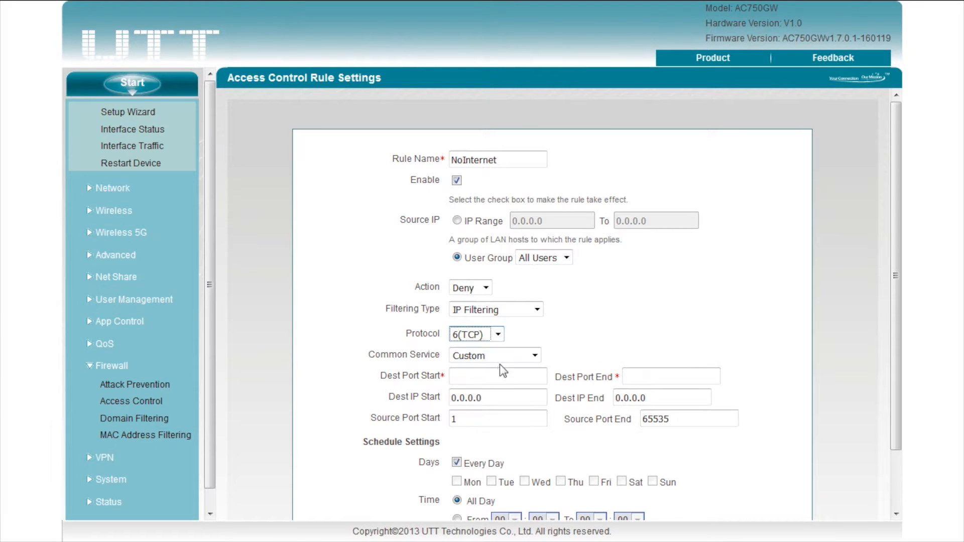
{"action": "left_click", "coordinate": [535, 356]}
{"action": "left_click", "coordinate": [535, 356]}
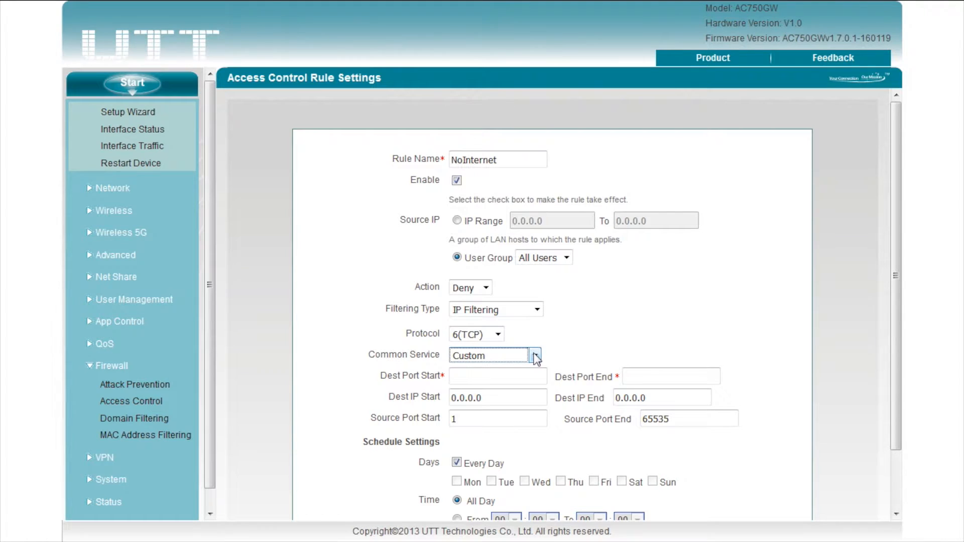
{"action": "left_click", "coordinate": [526, 376]}
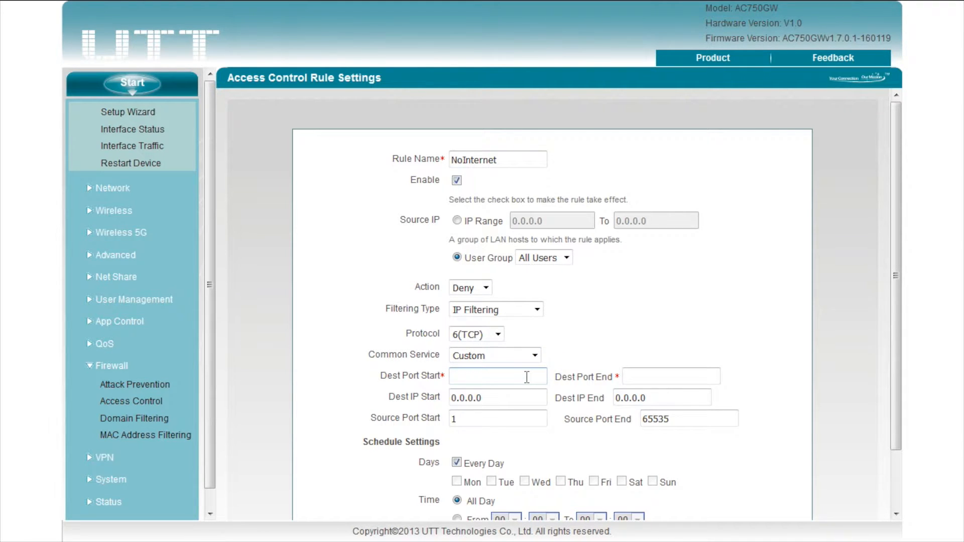
{"action": "left_click", "coordinate": [536, 358]}
{"action": "mouse_move", "coordinate": [540, 295]}
{"action": "left_mouse_down"}
{"action": "mouse_move", "coordinate": [541, 270]}
{"action": "mouse_move", "coordinate": [539, 307]}
{"action": "left_mouse_up"}
{"action": "left_click", "coordinate": [533, 378]}
{"action": "left_click", "coordinate": [498, 334]}
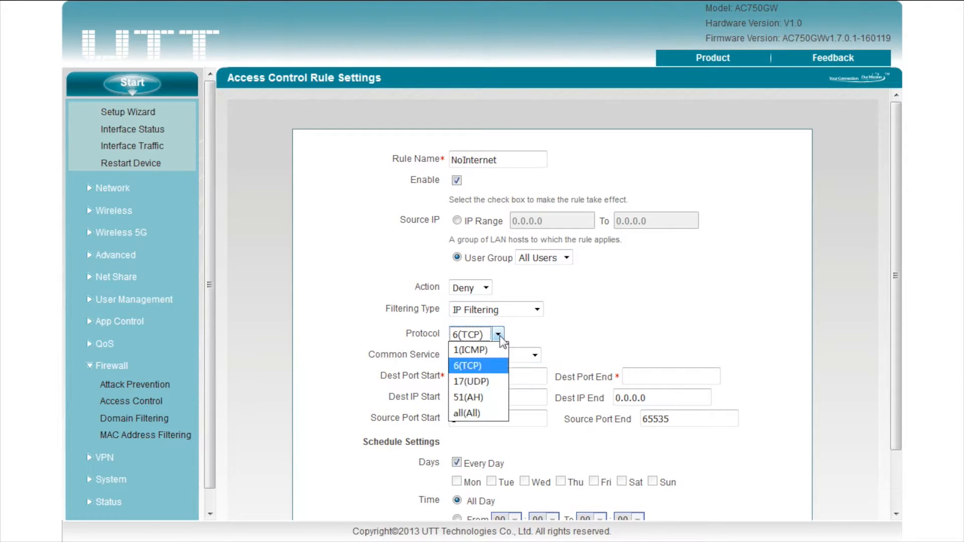
{"action": "left_click", "coordinate": [485, 413]}
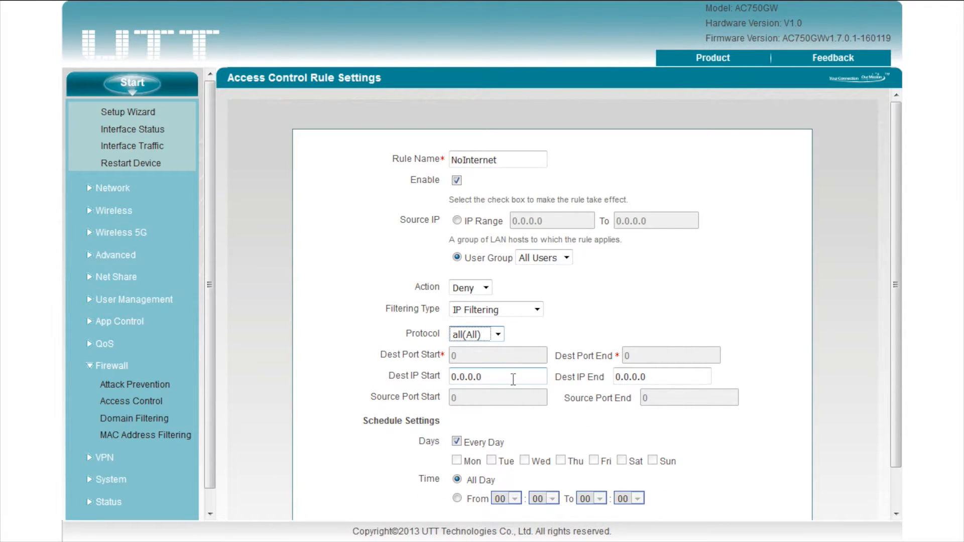
Keep the NoInternet rule's schedule time at All Day and save the rule.
{"action": "mouse_move", "coordinate": [514, 379]}
{"action": "left_mouse_down"}
{"action": "mouse_move", "coordinate": [459, 379]}
{"action": "mouse_move", "coordinate": [522, 378]}
{"action": "left_mouse_up"}
{"action": "scroll", "coordinate": [522, 378], "scroll_direction": "down", "scroll_amount": 1}
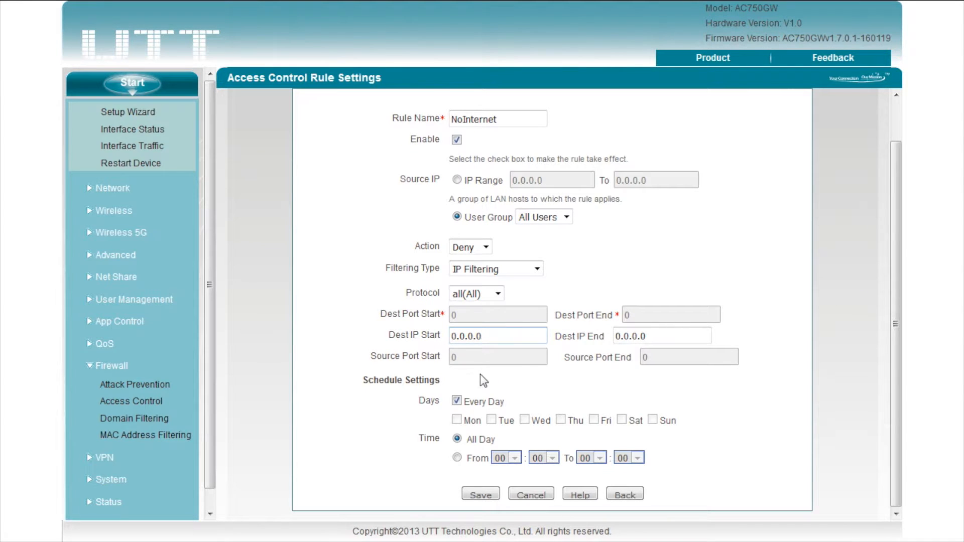
{"action": "left_click", "coordinate": [458, 438]}
{"action": "left_click", "coordinate": [480, 492]}
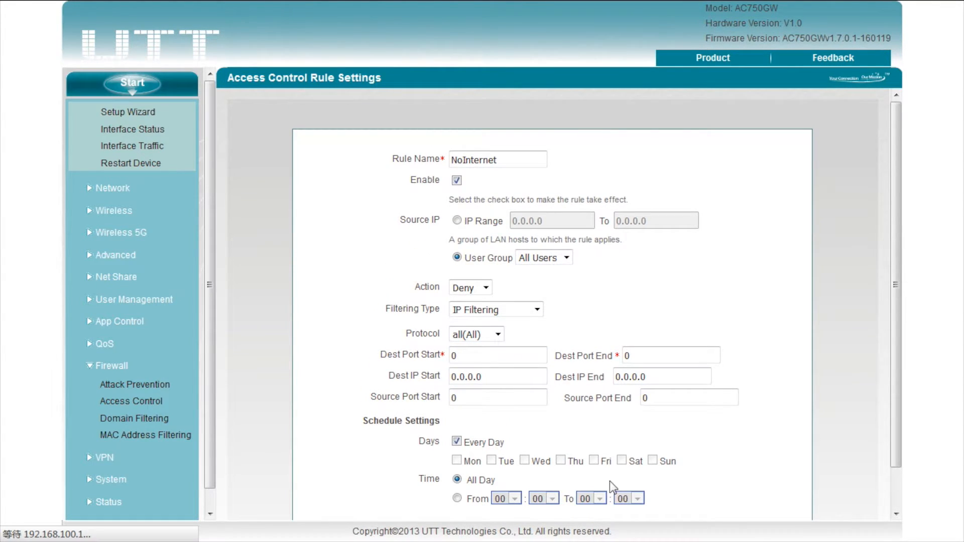
Select the option enabling access control and look through the rule choices for changing the rule order.
{"action": "left_click", "coordinate": [534, 147]}
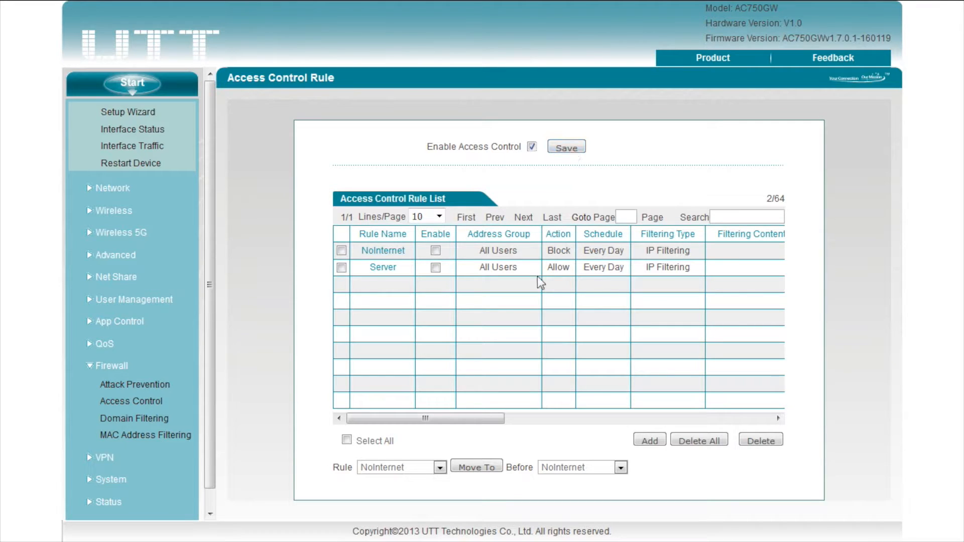
{"action": "left_click", "coordinate": [440, 468]}
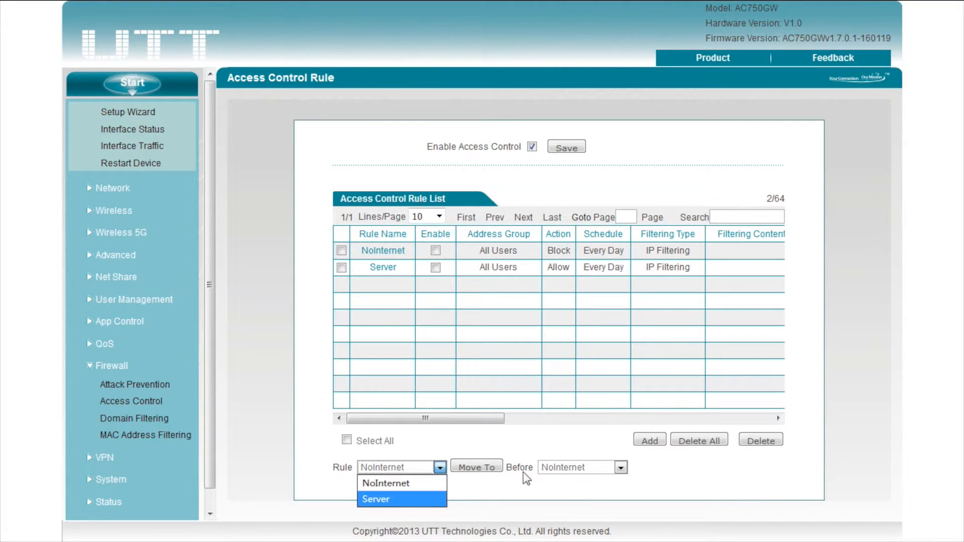
{"action": "left_click", "coordinate": [578, 467]}
{"action": "left_click", "coordinate": [573, 450]}
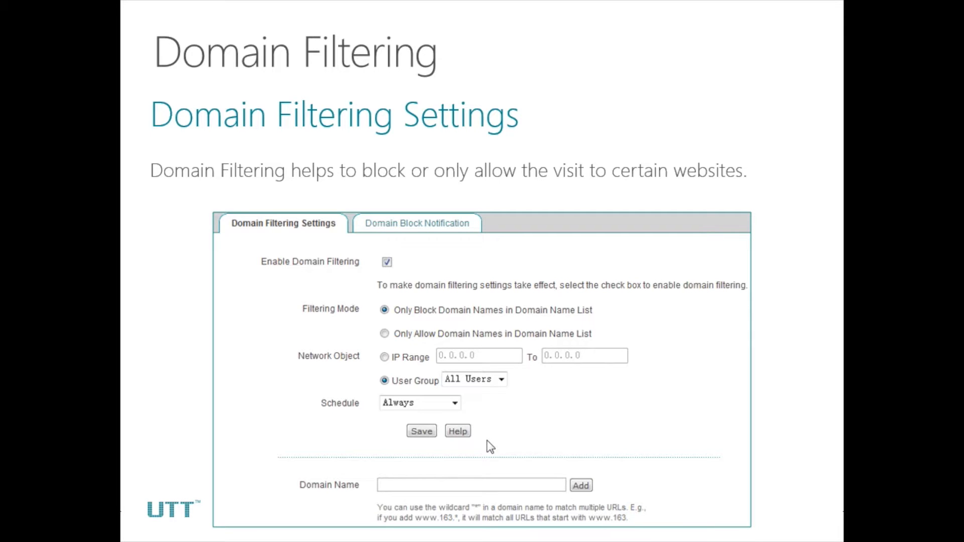
{"action": "left_click", "coordinate": [487, 442]}
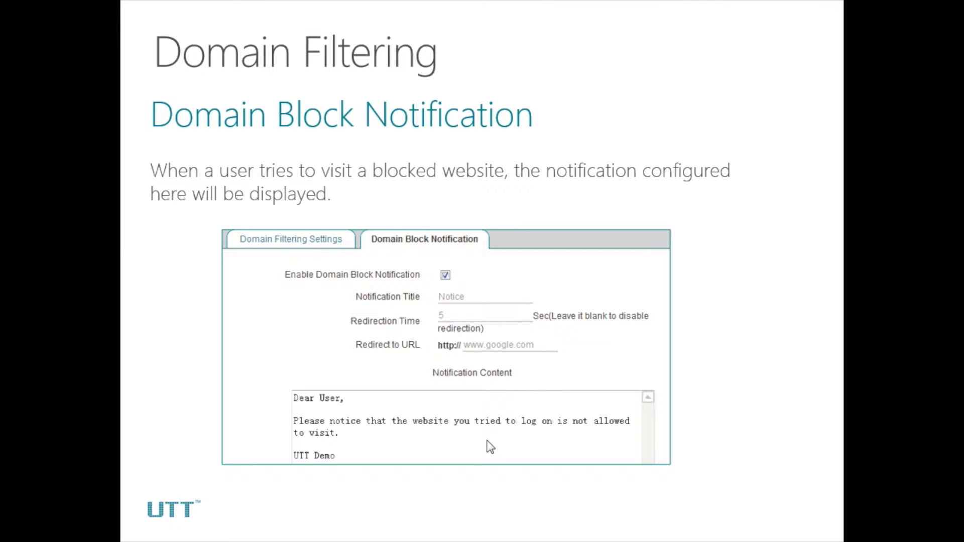
{"action": "left_click", "coordinate": [490, 446]}
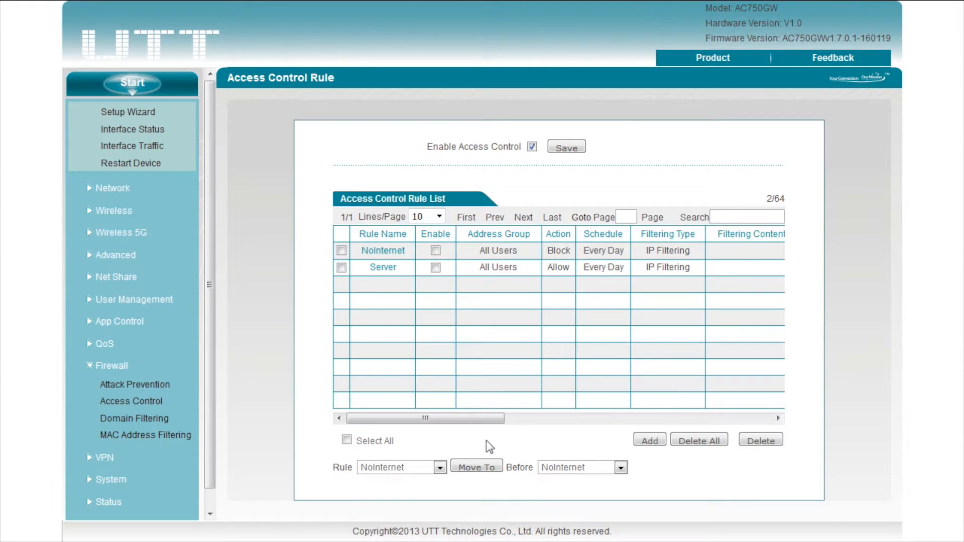
Open the domain filtering settings and enable domain filtering for the All Users user group, blocking only listed domain names.
{"action": "left_click", "coordinate": [150, 420]}
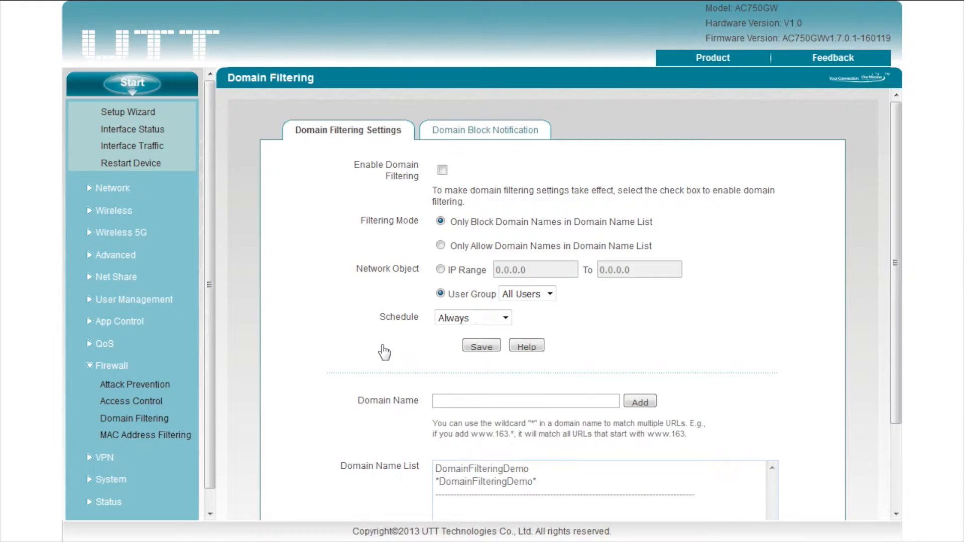
{"action": "left_click", "coordinate": [443, 172]}
{"action": "left_click_drag", "start_coordinate": [521, 223], "coordinate": [662, 224]}
{"action": "left_click", "coordinate": [465, 241]}
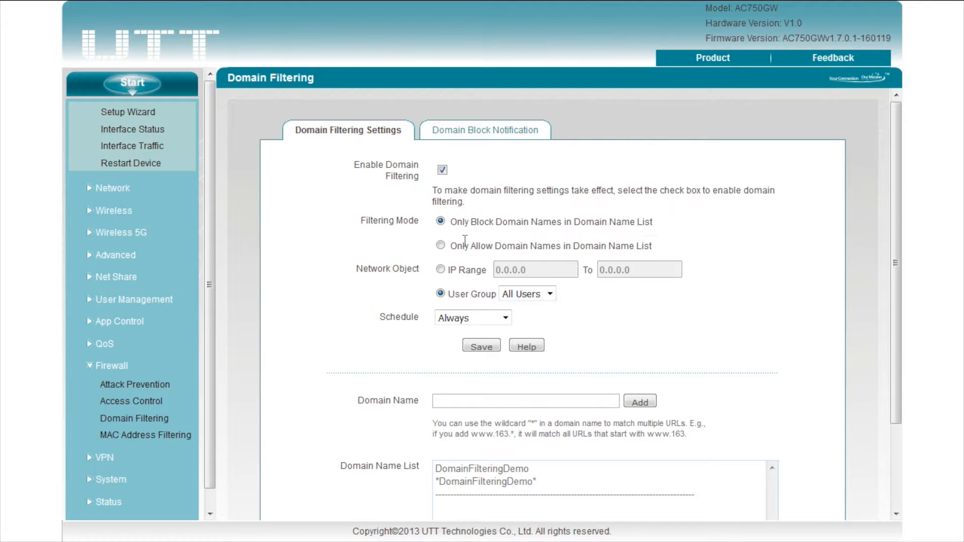
{"action": "left_click", "coordinate": [495, 242]}
{"action": "left_click", "coordinate": [441, 270]}
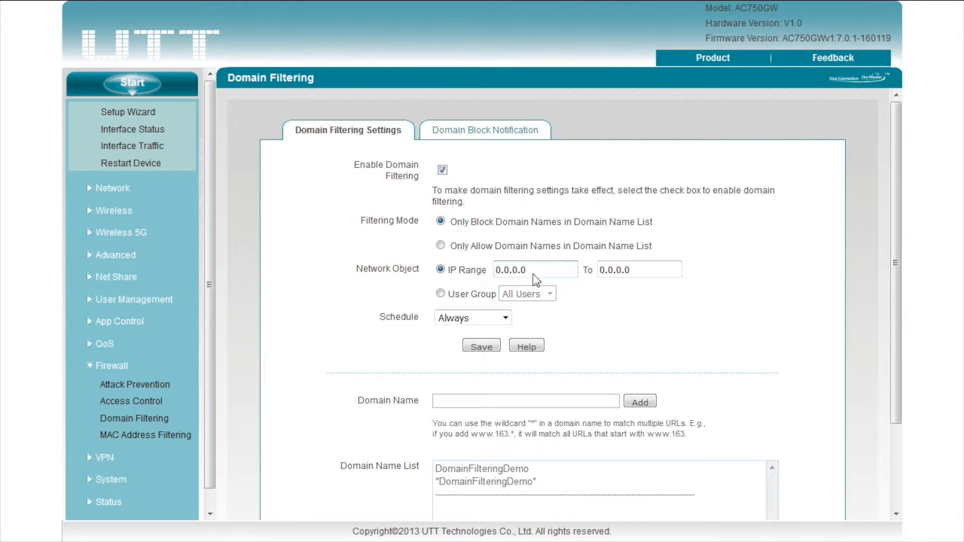
{"action": "left_click", "coordinate": [443, 295]}
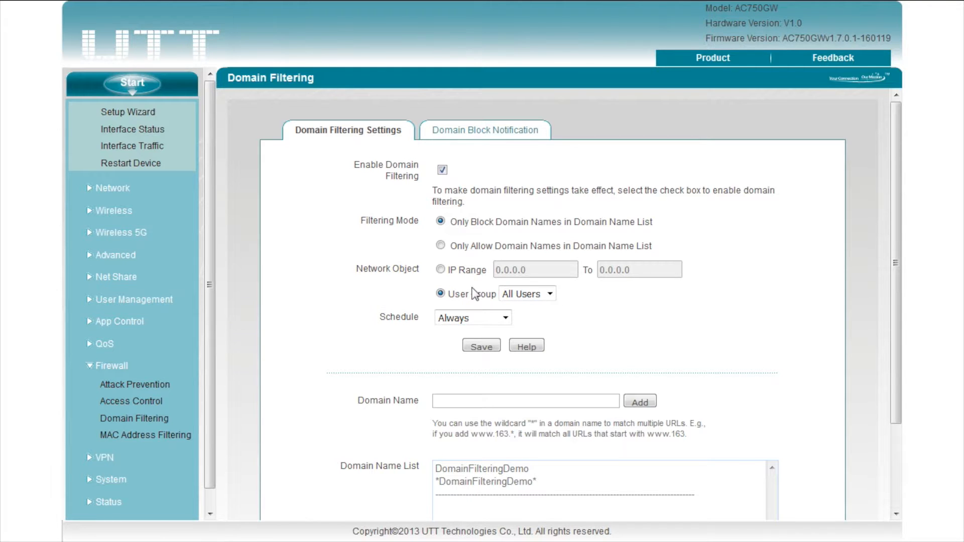
Examine the schedule choices for domain filtering and the App Control entries that include Schedule.
{"action": "left_click", "coordinate": [505, 318]}
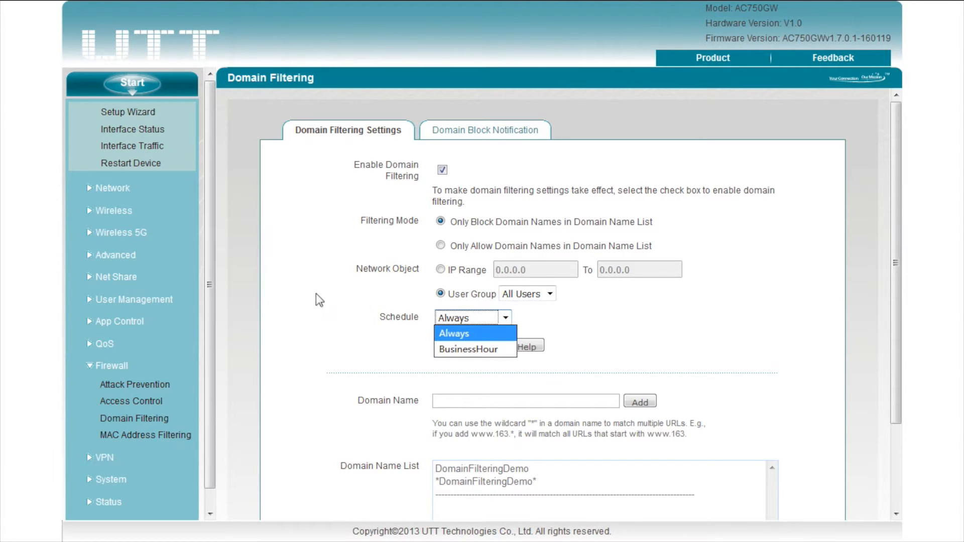
{"action": "left_click", "coordinate": [110, 321]}
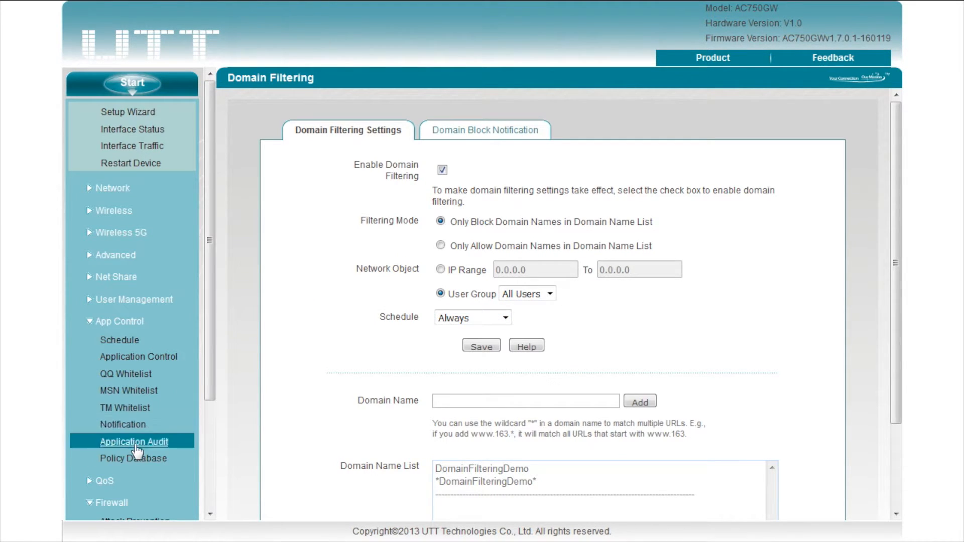
{"action": "left_click", "coordinate": [119, 321]}
Examine the domain name field, the wildcard note and the domain name list of the domain filtering settings.
{"action": "left_click", "coordinate": [491, 403]}
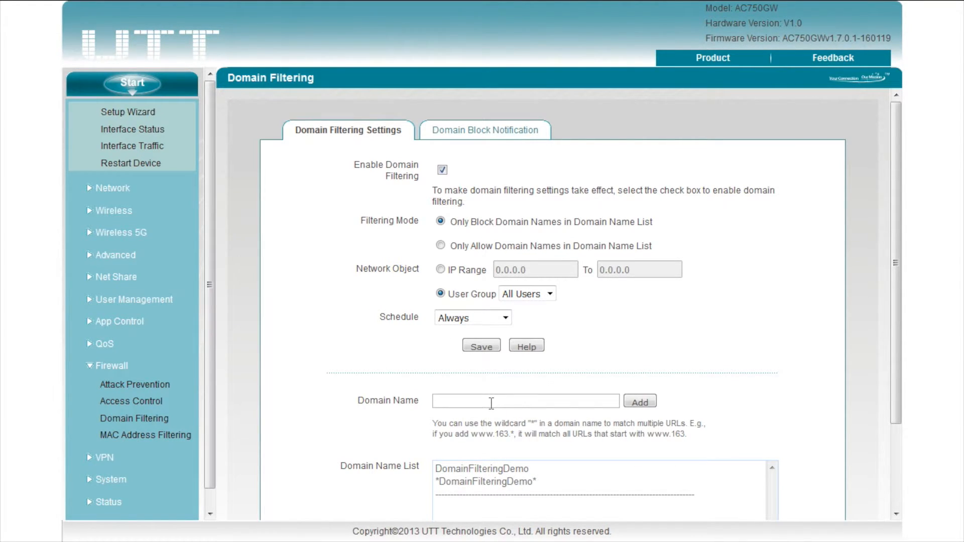
{"action": "scroll", "coordinate": [491, 404], "scroll_direction": "down", "scroll_amount": 2}
{"action": "left_click_drag", "start_coordinate": [528, 326], "coordinate": [536, 322]}
{"action": "left_click", "coordinate": [536, 323]}
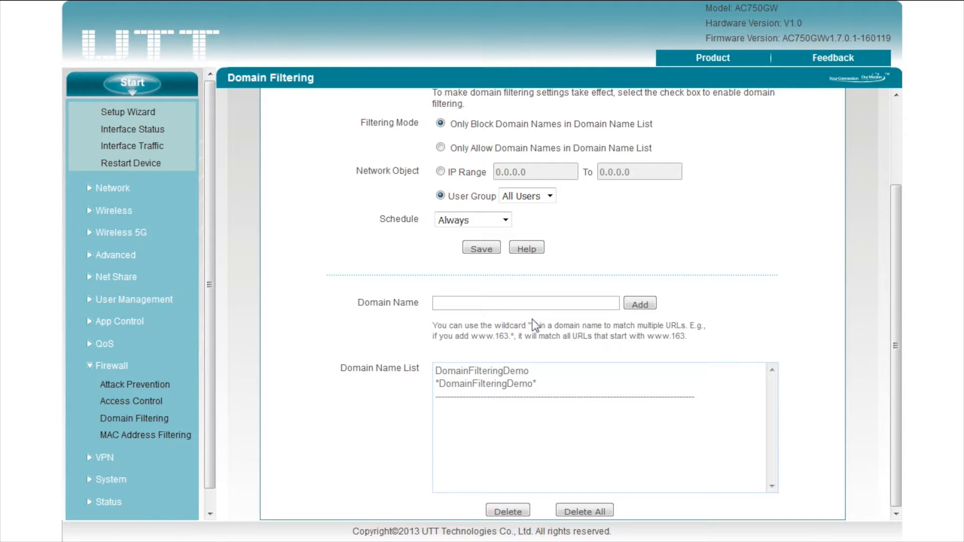
Enable the domain block notification with the notification title Demo and a redirection time of 12 seconds.
{"action": "scroll", "coordinate": [535, 325], "scroll_direction": "up", "scroll_amount": 3}
{"action": "left_click", "coordinate": [498, 137]}
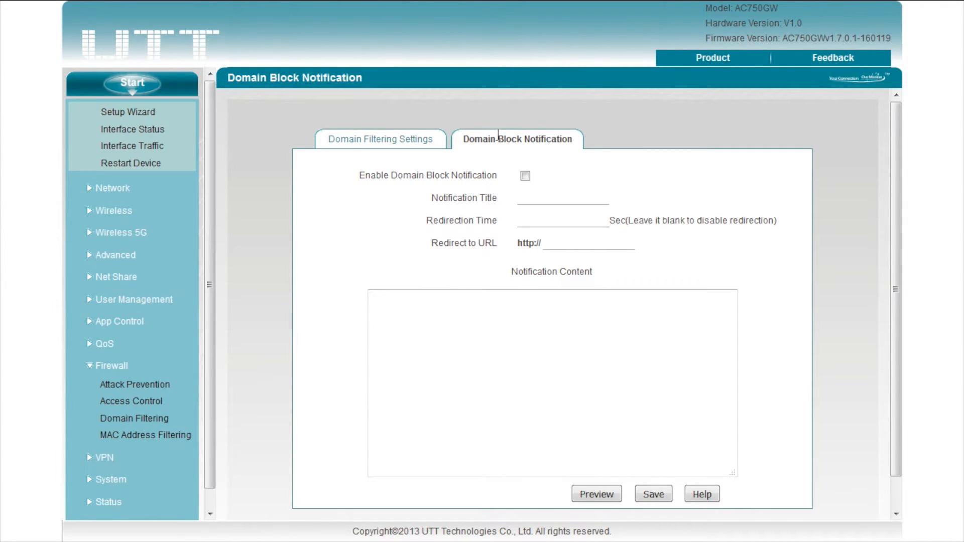
{"action": "left_click", "coordinate": [525, 176]}
{"action": "left_click", "coordinate": [531, 197]}
{"action": "type", "text": "Demo"}
{"action": "left_click", "coordinate": [538, 216]}
{"action": "type", "text": "12"}
Examine the redirect URL, notification content and redirection time fields of the domain block notification.
{"action": "left_click", "coordinate": [571, 243]}
{"action": "left_click", "coordinate": [573, 338]}
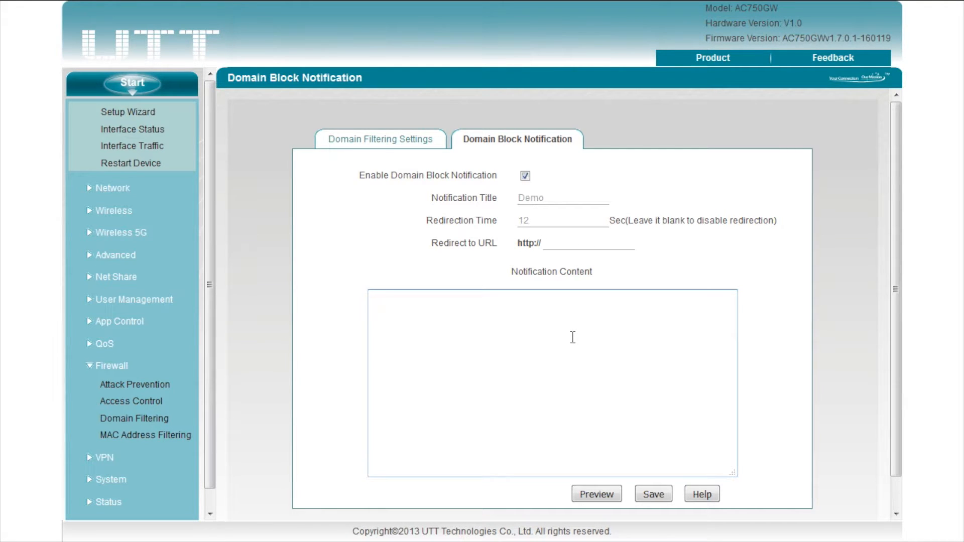
{"action": "scroll", "coordinate": [567, 316], "scroll_direction": "down", "scroll_amount": 1}
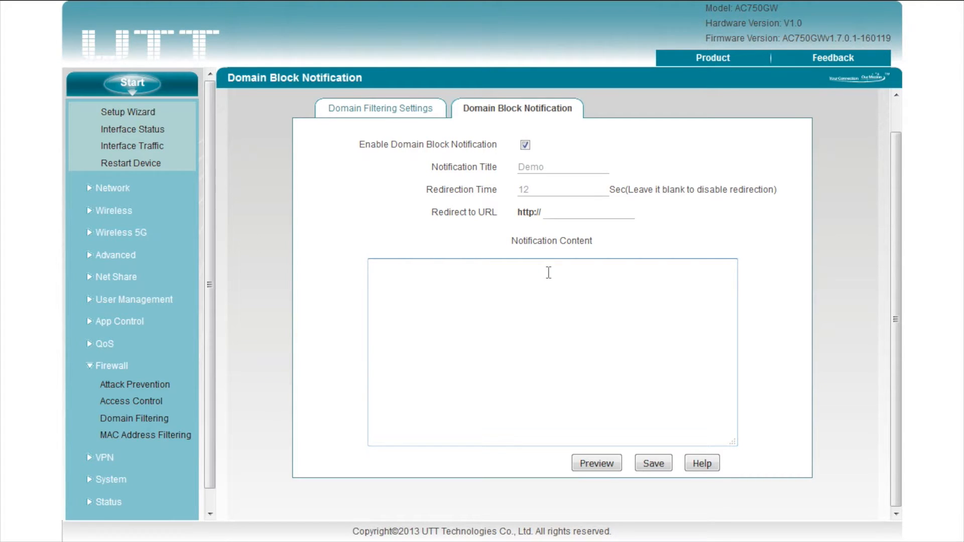
{"action": "left_click", "coordinate": [550, 191]}
{"action": "left_click_drag", "start_coordinate": [551, 191], "coordinate": [511, 192]}
{"action": "left_click", "coordinate": [563, 208]}
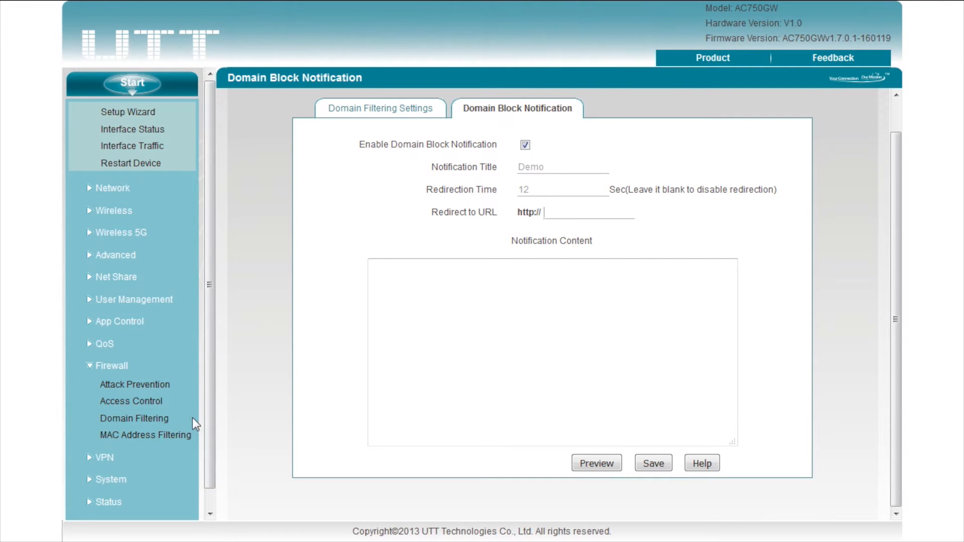
Open MAC address filtering, enable it, compare both filtering modes and select allowing only listed MAC addresses to access the Internet.
{"action": "left_click", "coordinate": [171, 435]}
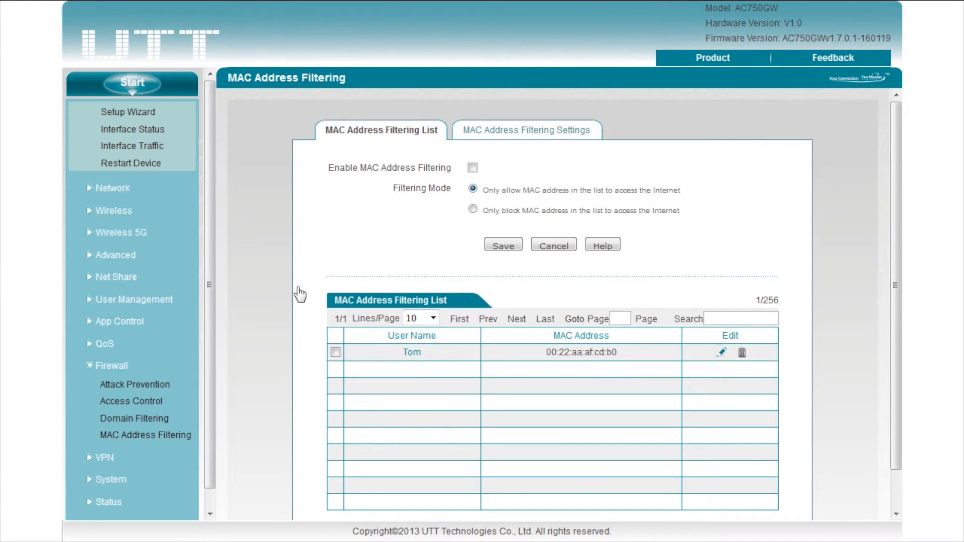
{"action": "left_click", "coordinate": [473, 168]}
{"action": "left_click", "coordinate": [473, 209]}
{"action": "left_click", "coordinate": [473, 190]}
{"action": "scroll", "coordinate": [547, 293], "scroll_direction": "down", "scroll_amount": 2}
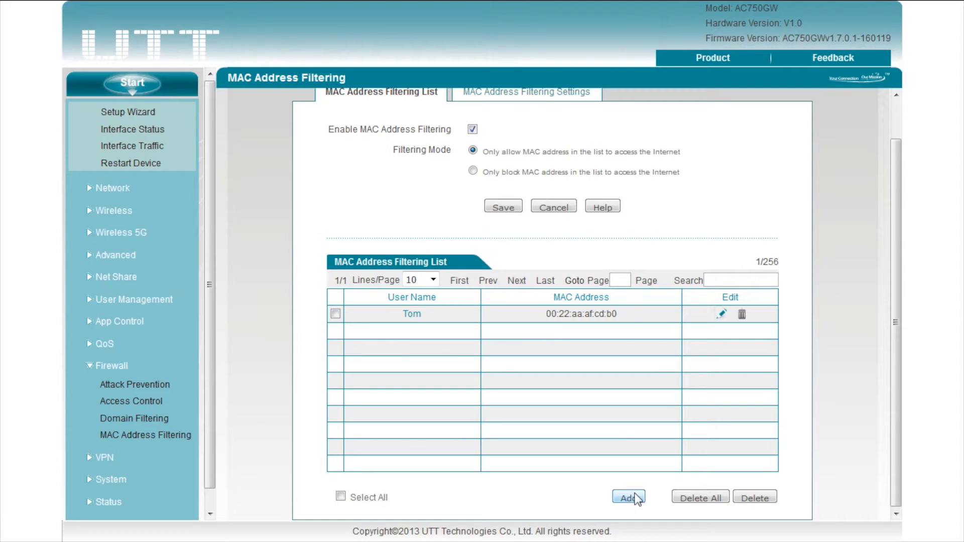
Open the MAC address filtering settings and copy the example entry with MAC 0022aaafcdb3 and its user name into the text box.
{"action": "scroll", "coordinate": [635, 482], "scroll_direction": "up", "scroll_amount": 2}
{"action": "left_click", "coordinate": [528, 130]}
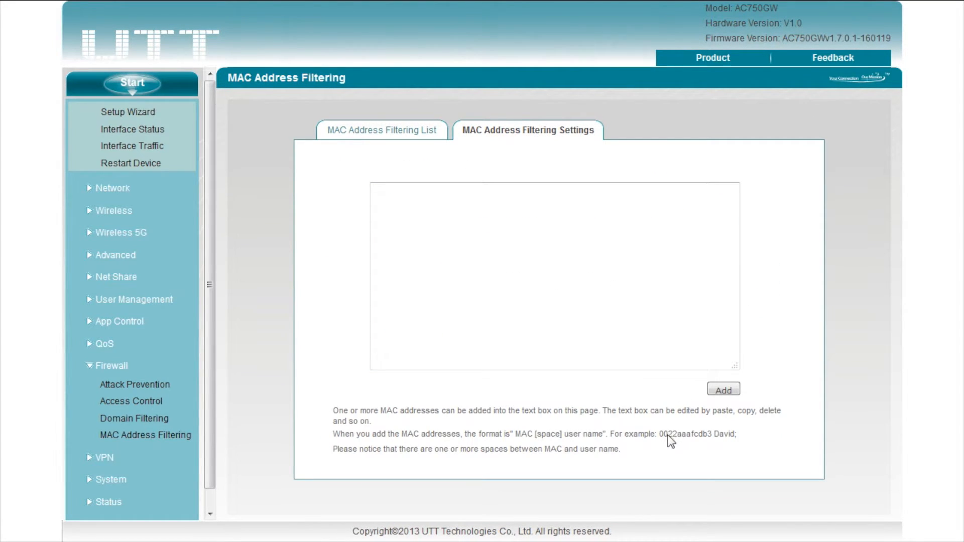
{"action": "left_click_drag", "start_coordinate": [659, 435], "coordinate": [734, 434]}
{"action": "key", "text": "ctrl+c"}
{"action": "left_click", "coordinate": [458, 258]}
{"action": "key", "text": "ctrl+v"}
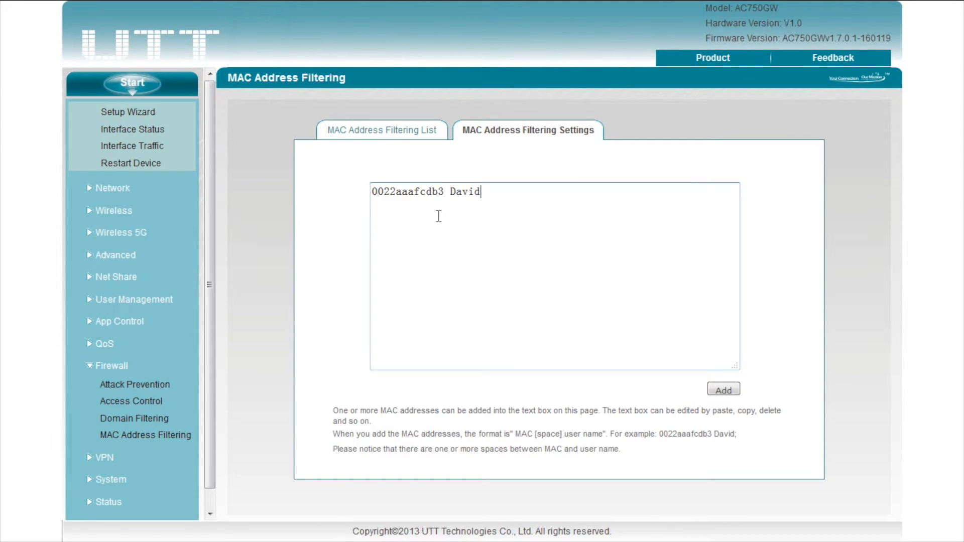
Enter a second line with MAC 0022aaafcdb2 and a different user name, and add both entries to the MAC address filtering list.
{"action": "key", "text": "Return"}
{"action": "key", "text": "ctrl+v"}
{"action": "left_click_drag", "start_coordinate": [450, 206], "coordinate": [481, 202]}
{"action": "type", "text": "Mary"}
{"action": "left_click", "coordinate": [448, 206]}
{"action": "key", "text": "shift+Left"}
{"action": "type", "text": "2"}
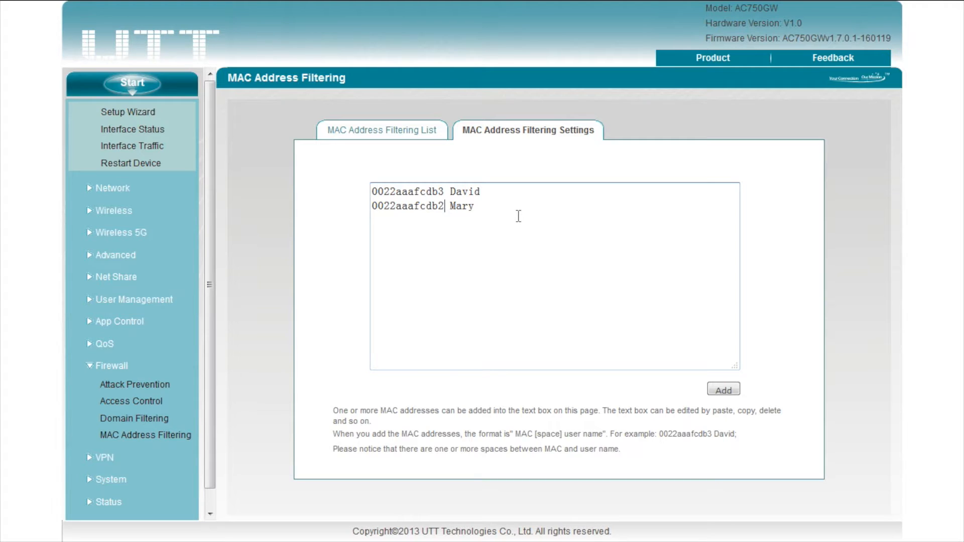
{"action": "left_click", "coordinate": [726, 390]}
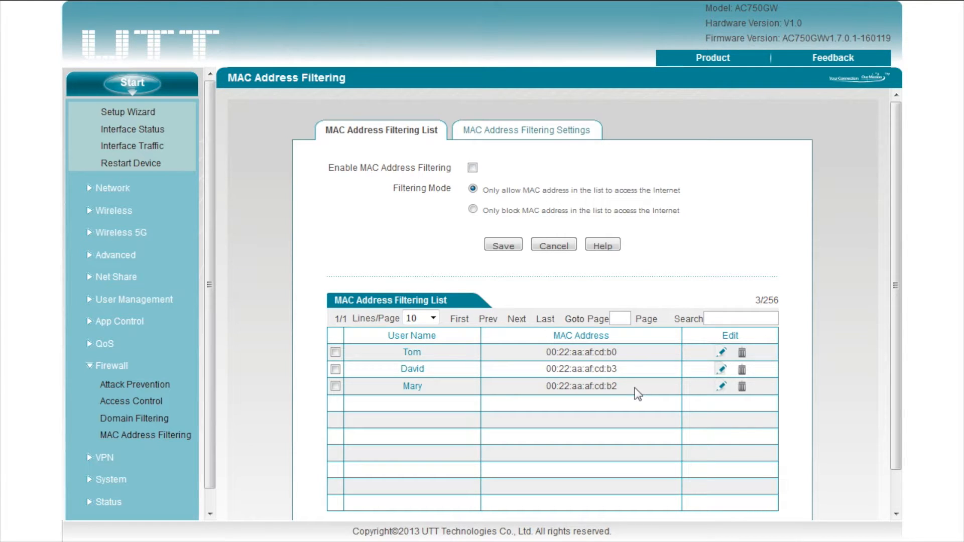
{"action": "scroll", "coordinate": [615, 373], "scroll_direction": "down", "scroll_amount": 2}
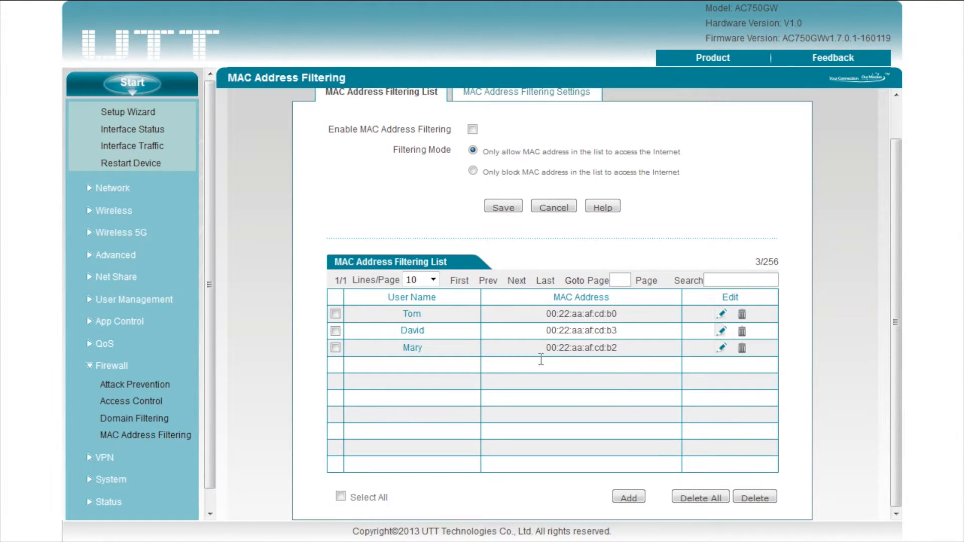
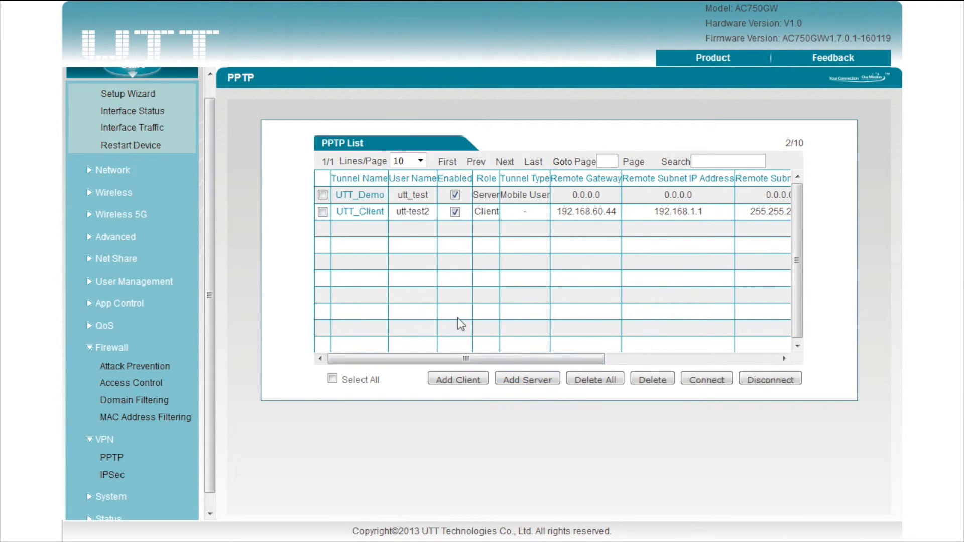
Open the UTT_Demo PPTP server account and examine its tunnel type, user name, password and static IP address fields.
{"action": "left_click", "coordinate": [366, 196]}
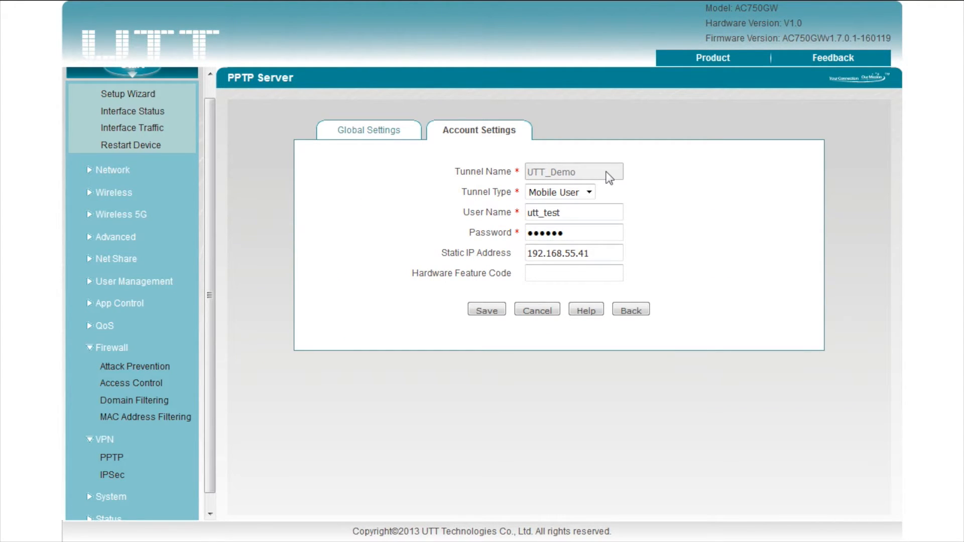
{"action": "left_click", "coordinate": [589, 192]}
{"action": "left_click", "coordinate": [590, 193]}
{"action": "left_click", "coordinate": [605, 191]}
{"action": "left_click", "coordinate": [601, 211]}
{"action": "left_click", "coordinate": [607, 230]}
{"action": "mouse_move", "coordinate": [591, 252]}
{"action": "left_mouse_down"}
{"action": "mouse_move", "coordinate": [508, 251]}
{"action": "mouse_move", "coordinate": [600, 254]}
{"action": "left_mouse_up"}
Try the LAN-to-LAN tunnel type for UTT_Demo to examine the remote subnet IP address and remote subnet mask fields.
{"action": "left_click", "coordinate": [588, 192]}
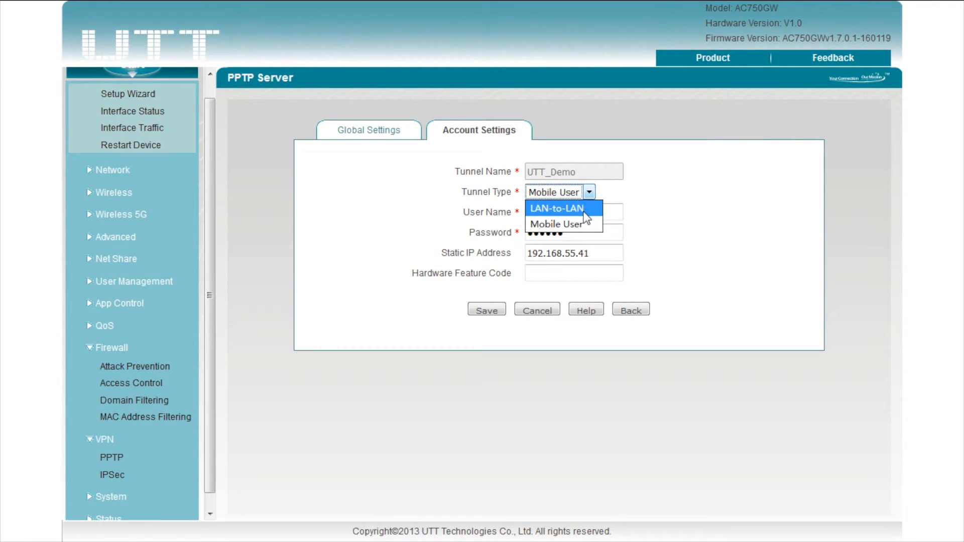
{"action": "left_click", "coordinate": [584, 213]}
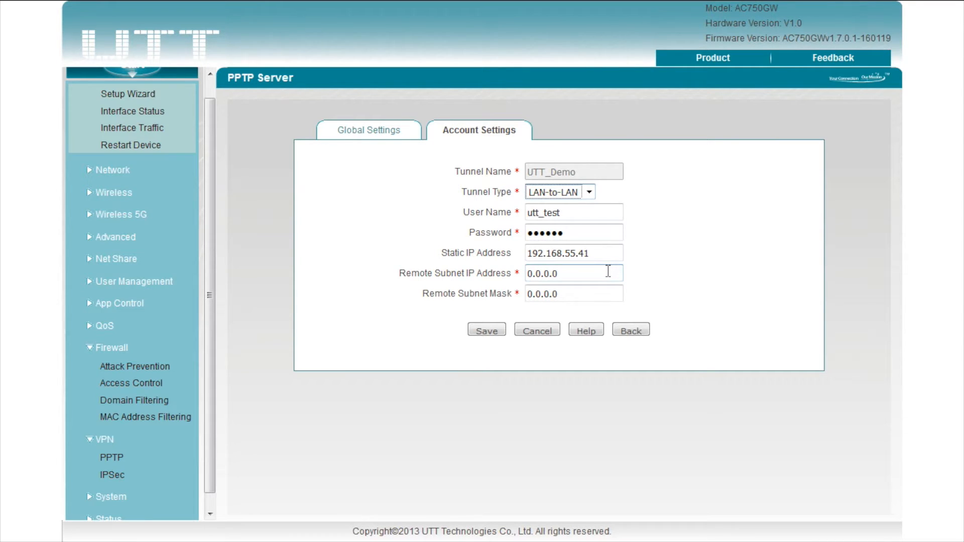
{"action": "left_click_drag", "start_coordinate": [608, 271], "coordinate": [501, 271]}
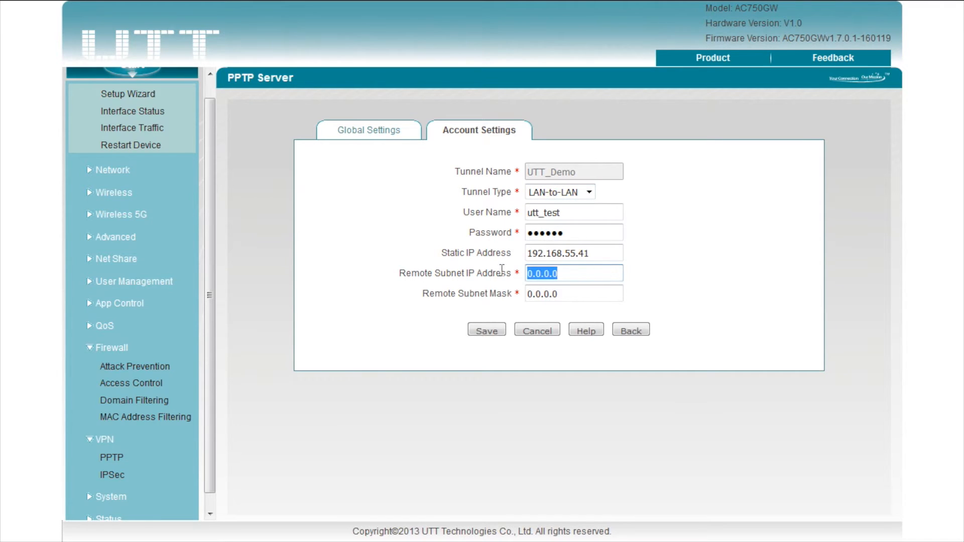
{"action": "left_click_drag", "start_coordinate": [569, 294], "coordinate": [513, 293]}
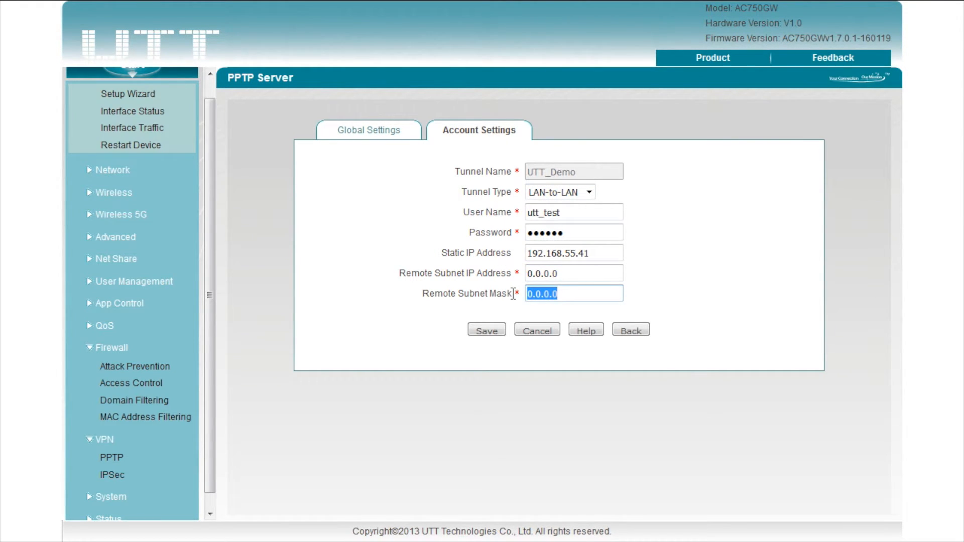
{"action": "left_click", "coordinate": [568, 294]}
Open the PPTP server's global settings and examine the PPP authentication options, address pool, server IP and DNS server fields.
{"action": "left_click", "coordinate": [385, 132]}
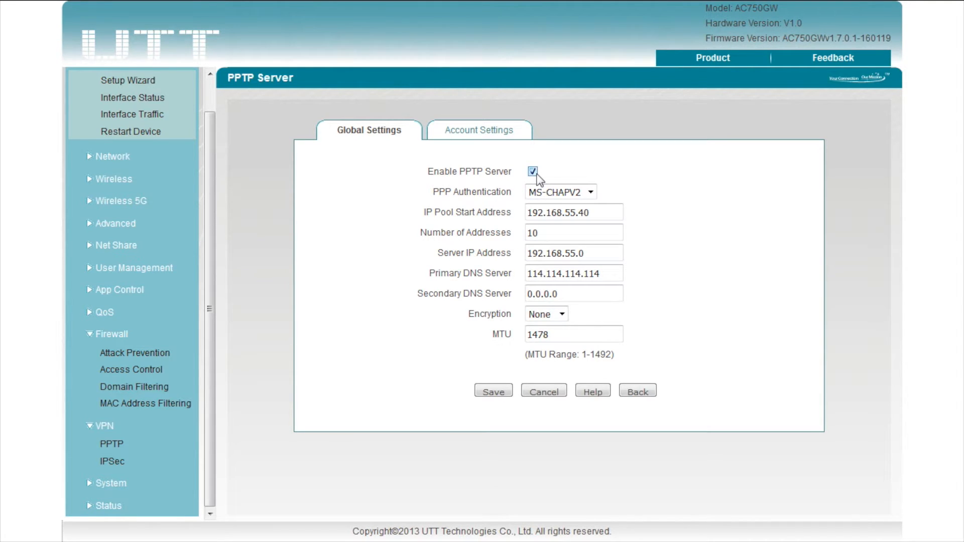
{"action": "left_click", "coordinate": [576, 196]}
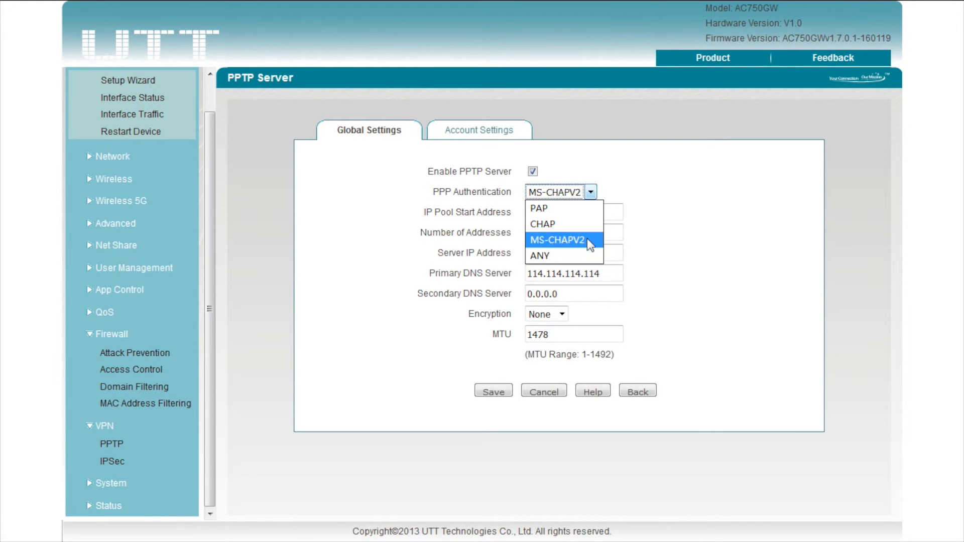
{"action": "left_click", "coordinate": [661, 218]}
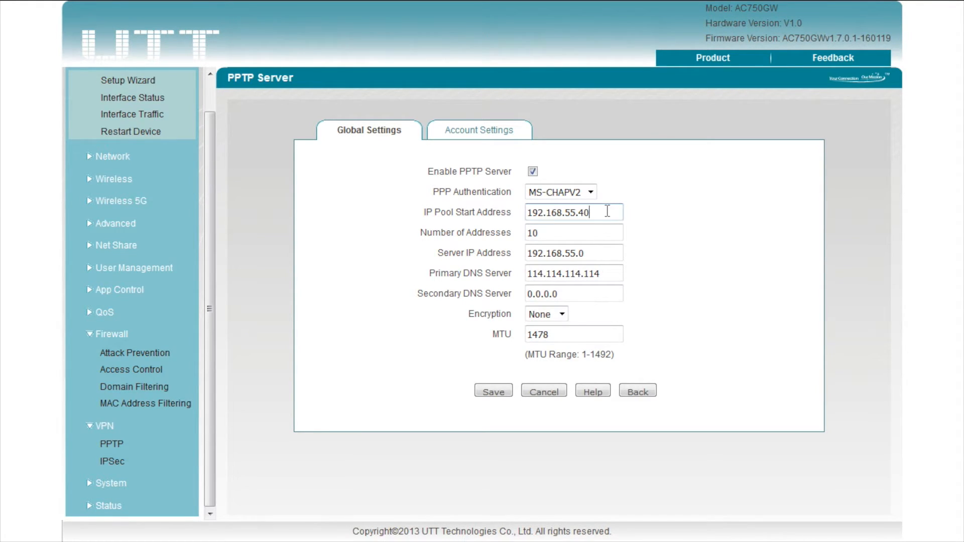
{"action": "left_click", "coordinate": [609, 235]}
{"action": "left_click", "coordinate": [610, 254]}
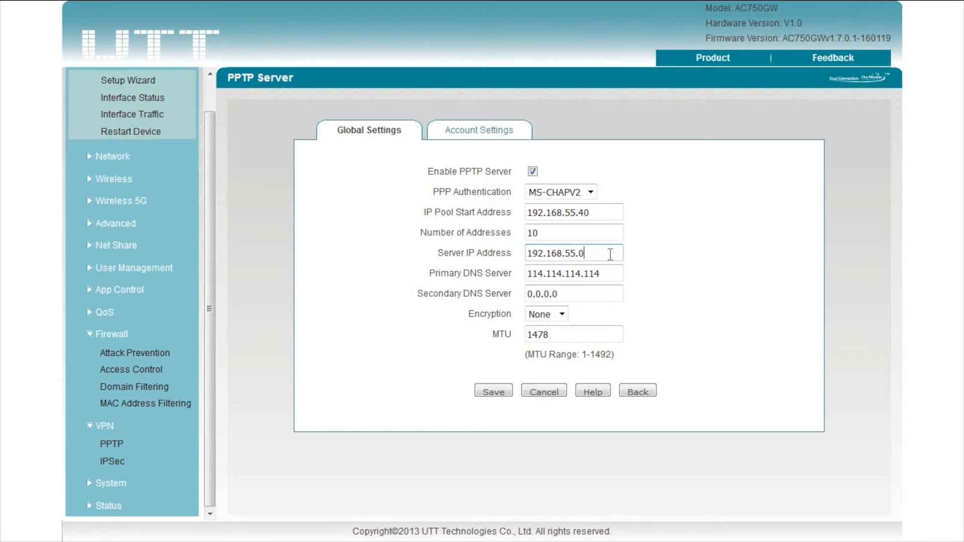
{"action": "double_click", "coordinate": [594, 274]}
{"action": "left_click", "coordinate": [596, 295]}
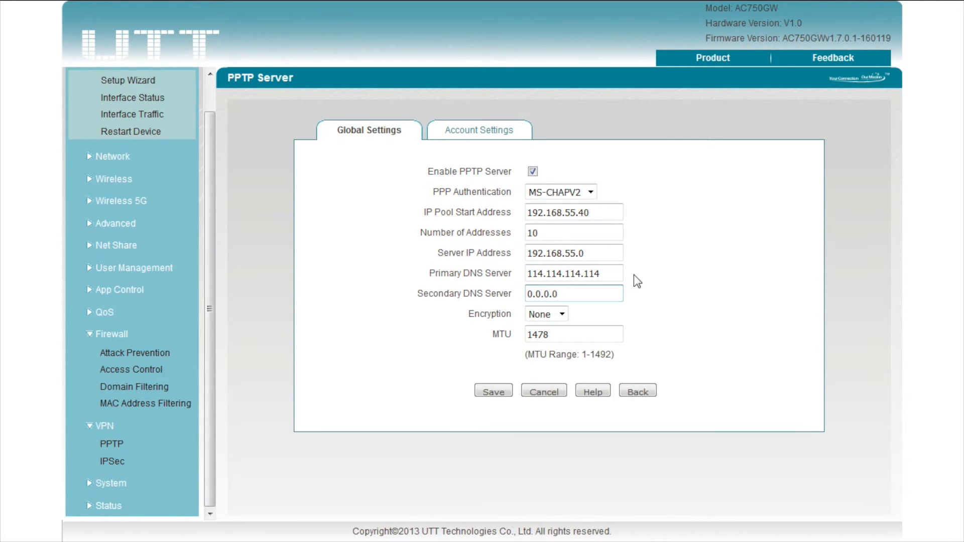
Examine the PPTP server's IP address and MTU fields, and return to the PPTP list without saving.
{"action": "left_click_drag", "start_coordinate": [605, 255], "coordinate": [514, 252]}
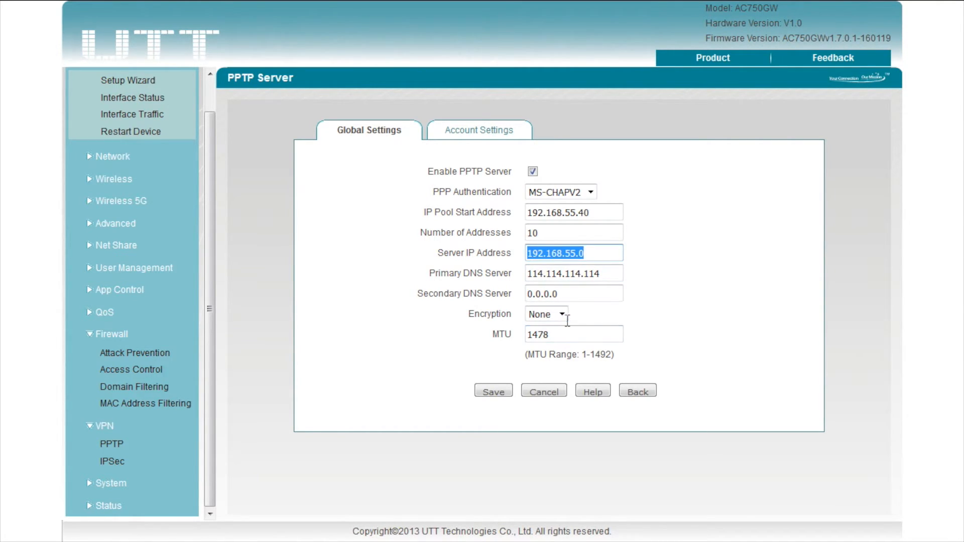
{"action": "left_click", "coordinate": [588, 335]}
{"action": "left_click_drag", "start_coordinate": [589, 337], "coordinate": [569, 342]}
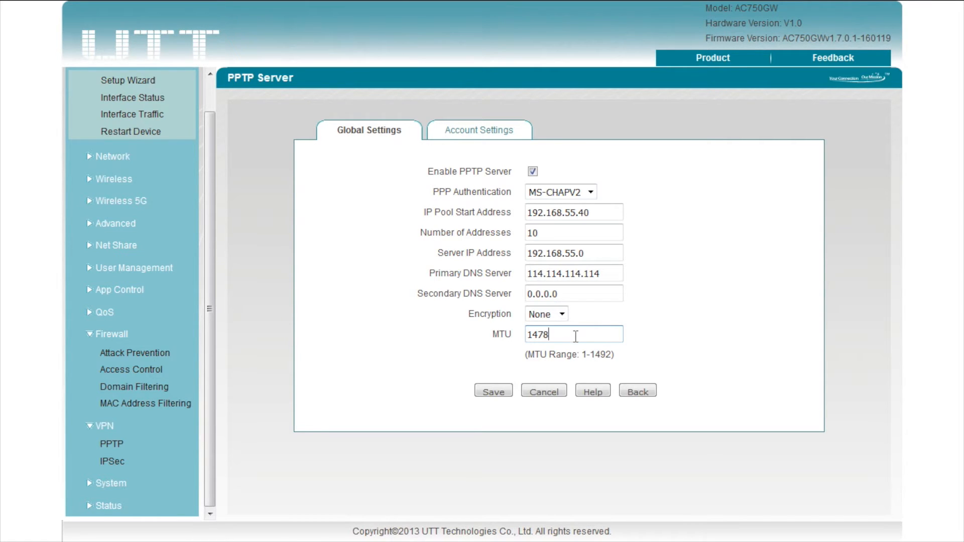
{"action": "left_click", "coordinate": [624, 346]}
{"action": "left_click", "coordinate": [637, 392]}
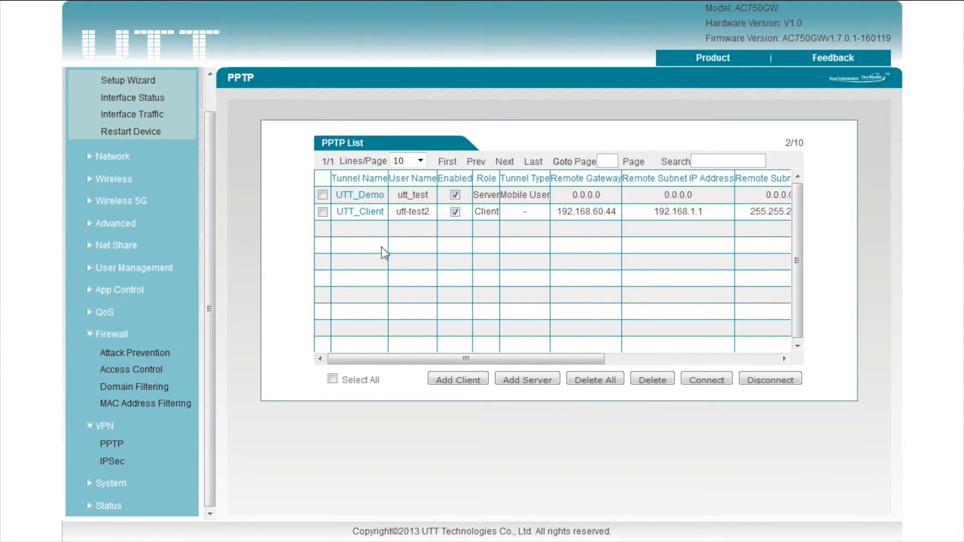
Open the UTT_Client PPTP tunnel and examine its tunnel name, user name and password fields.
{"action": "left_click", "coordinate": [372, 212]}
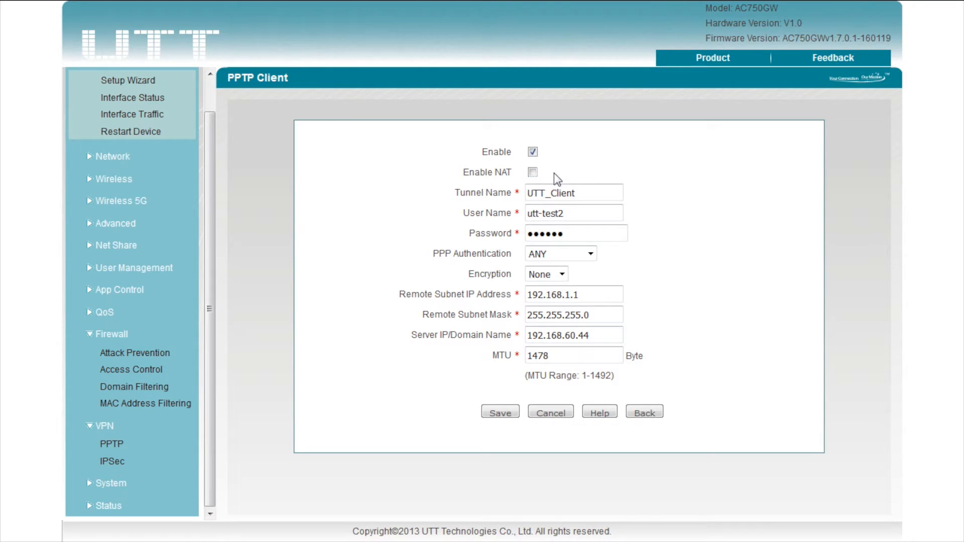
{"action": "left_click", "coordinate": [583, 194]}
{"action": "left_click_drag", "start_coordinate": [576, 213], "coordinate": [526, 213]}
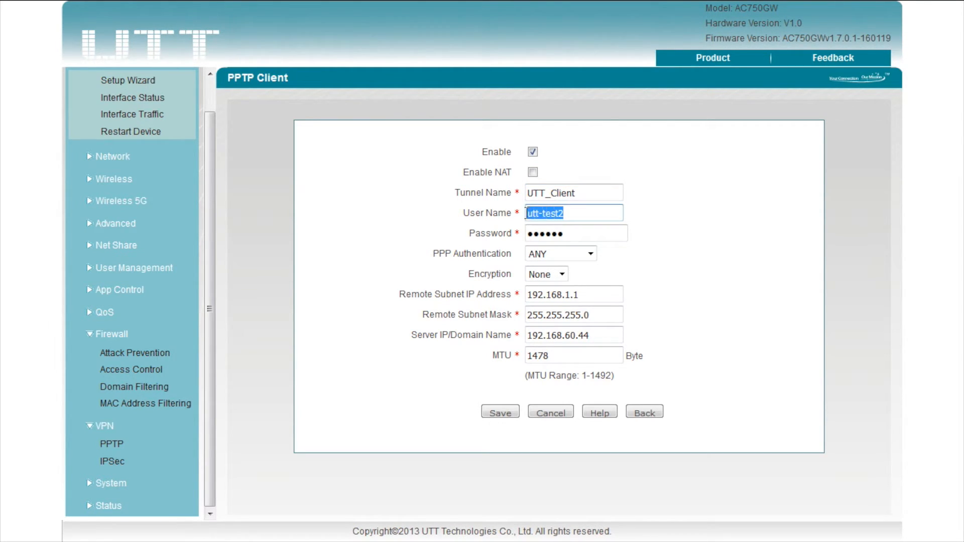
{"action": "left_click", "coordinate": [557, 233]}
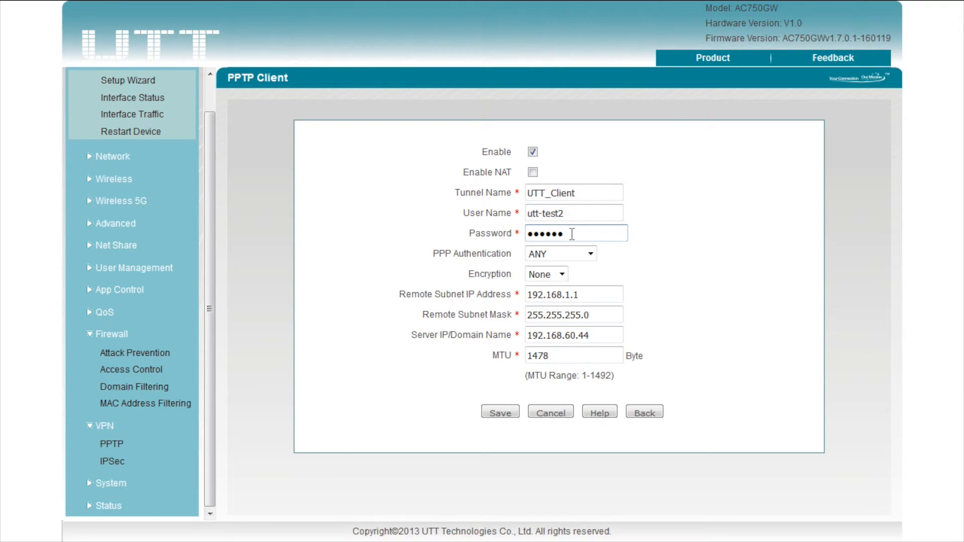
Examine the PPP authentication and encryption options and the remote subnet IP address field of the UTT_Client tunnel.
{"action": "left_click", "coordinate": [582, 255]}
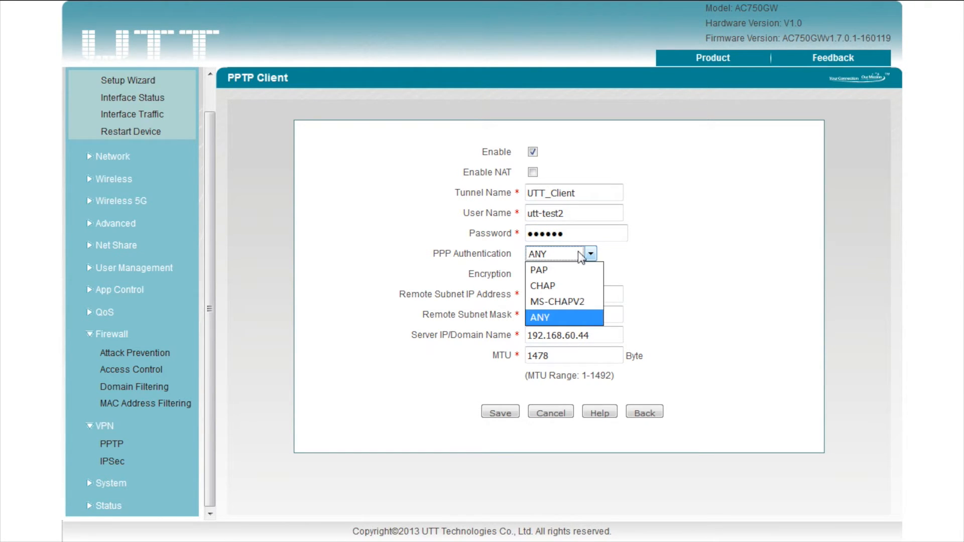
{"action": "left_click", "coordinate": [623, 259]}
{"action": "left_click", "coordinate": [564, 274]}
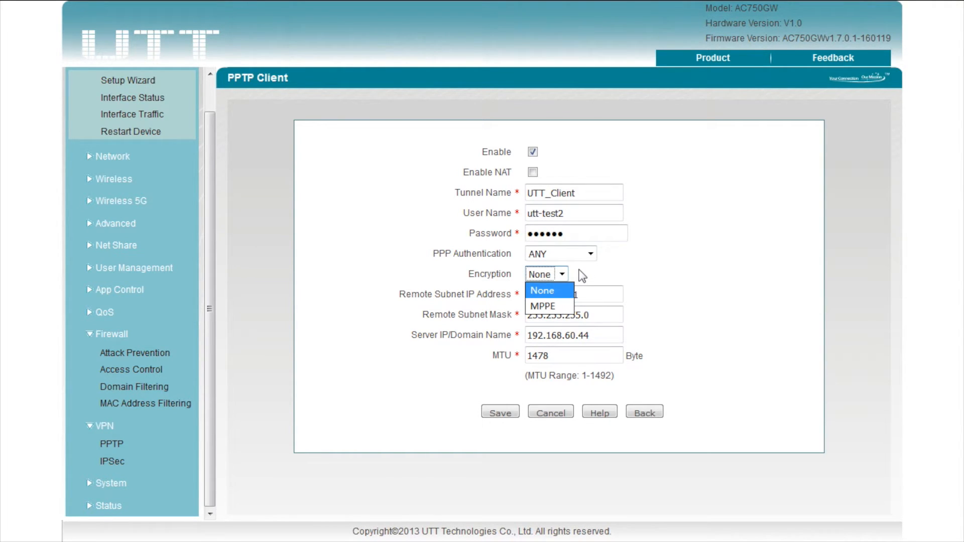
{"action": "left_click", "coordinate": [584, 278]}
{"action": "left_click", "coordinate": [591, 293]}
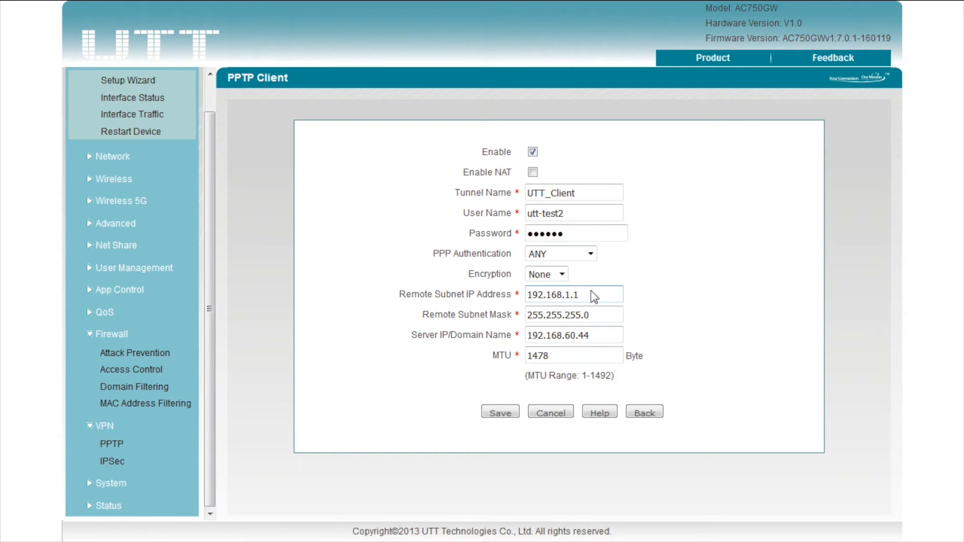
Examine the UTT_Client tunnel's remote subnet mask and server IP/domain name fields, and return to the PPTP list without saving.
{"action": "double_click", "coordinate": [592, 312]}
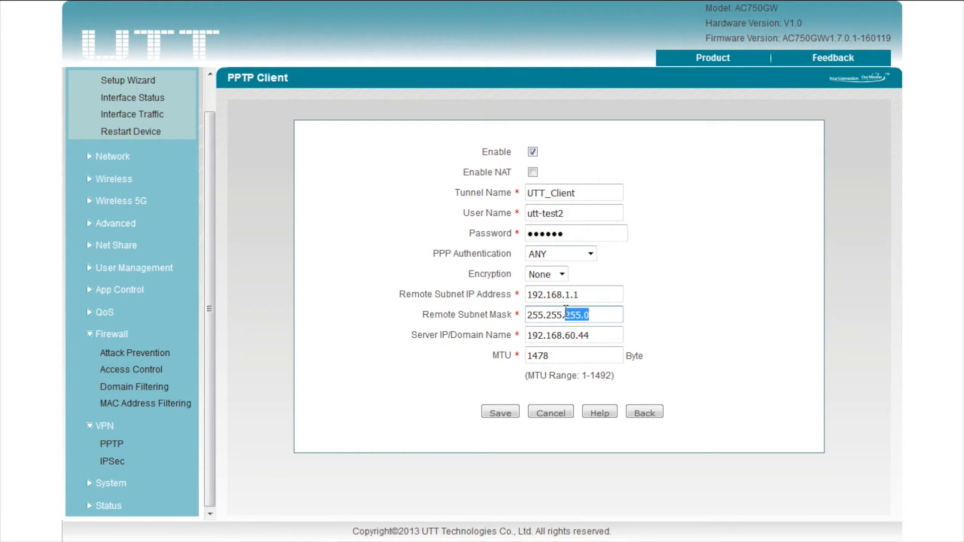
{"action": "left_click", "coordinate": [599, 336]}
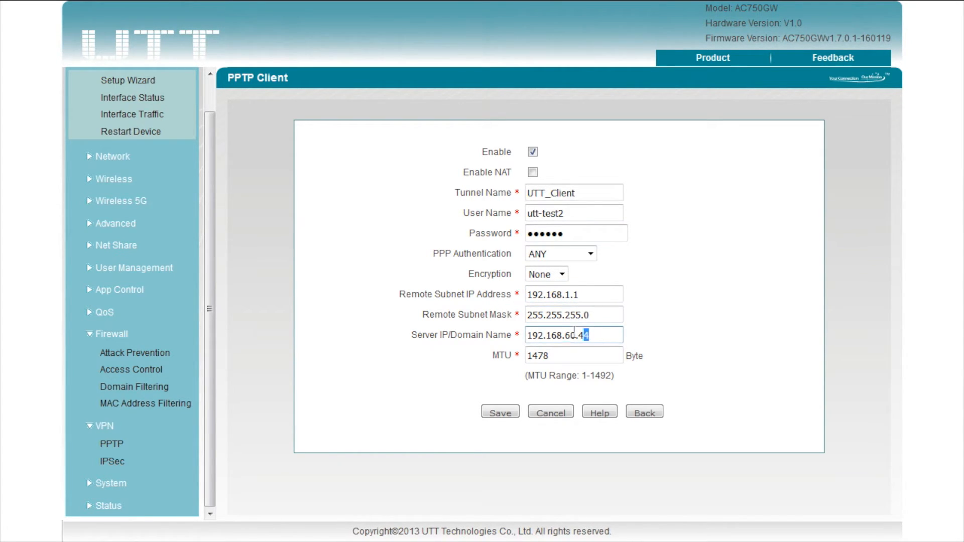
{"action": "triple_click", "coordinate": [586, 335]}
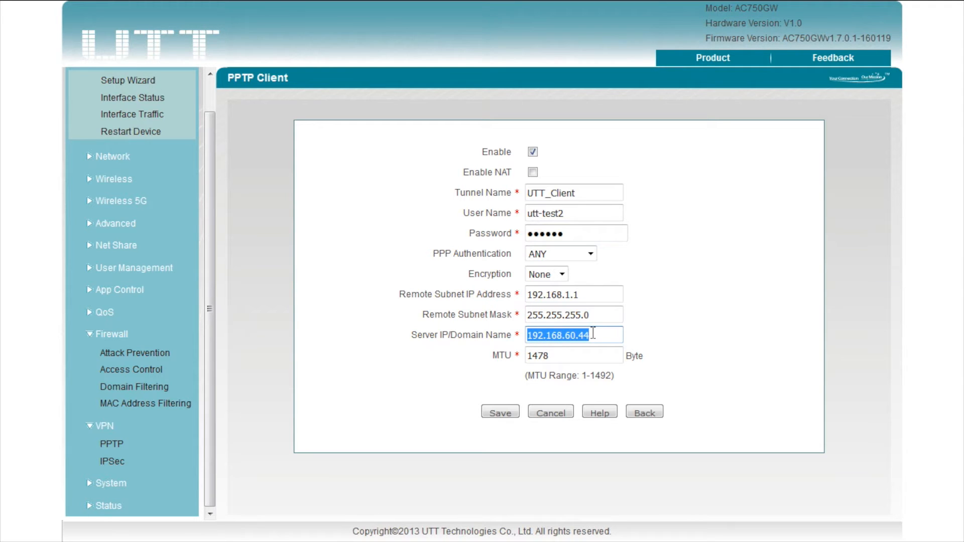
{"action": "left_click", "coordinate": [598, 334]}
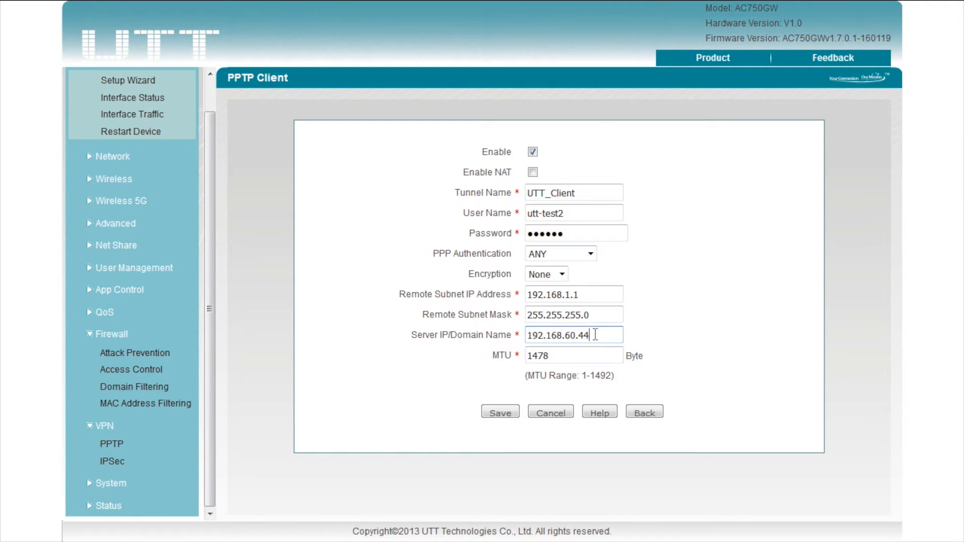
{"action": "left_click", "coordinate": [640, 411]}
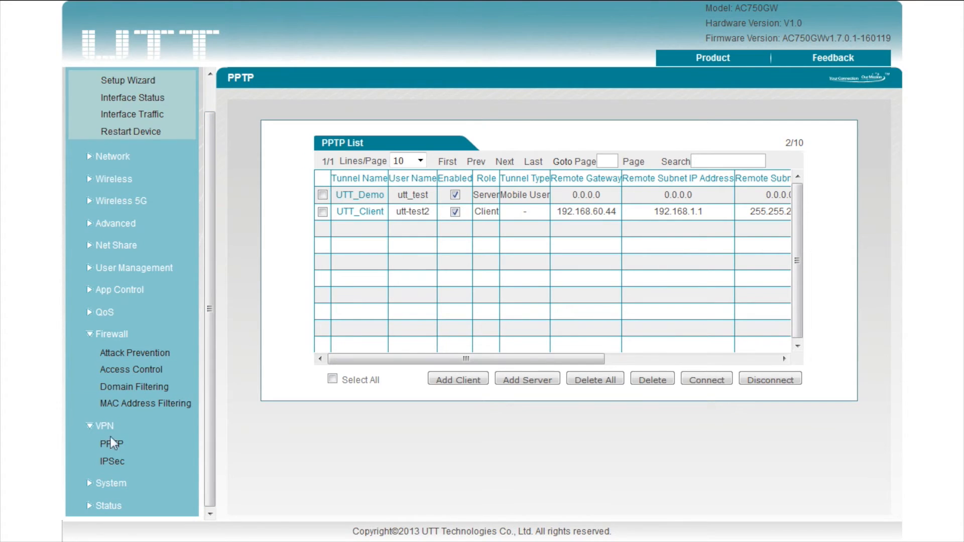
Open the IPSec entry ID1 and examine its connection type options, keeping Bidirectional.
{"action": "left_click", "coordinate": [111, 461]}
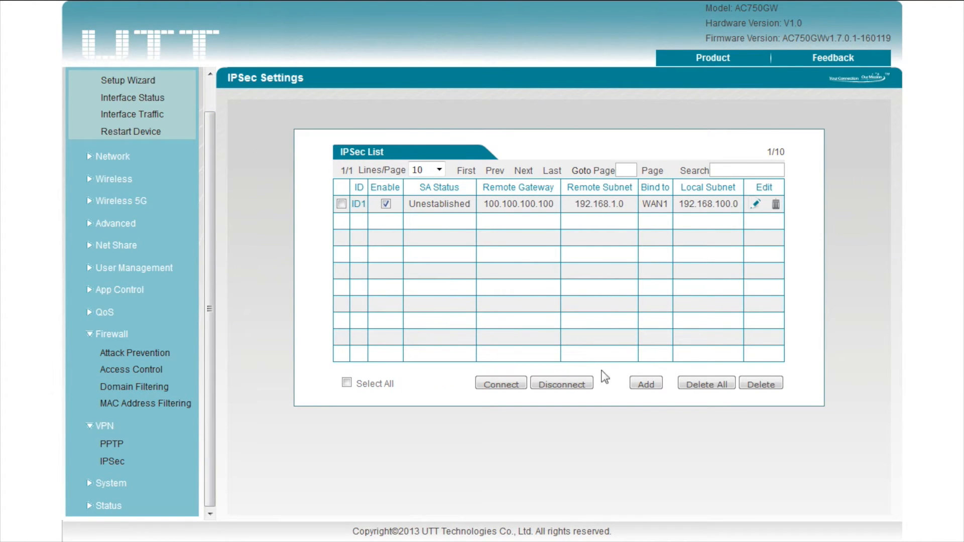
{"action": "left_click", "coordinate": [358, 204]}
{"action": "left_click", "coordinate": [483, 160]}
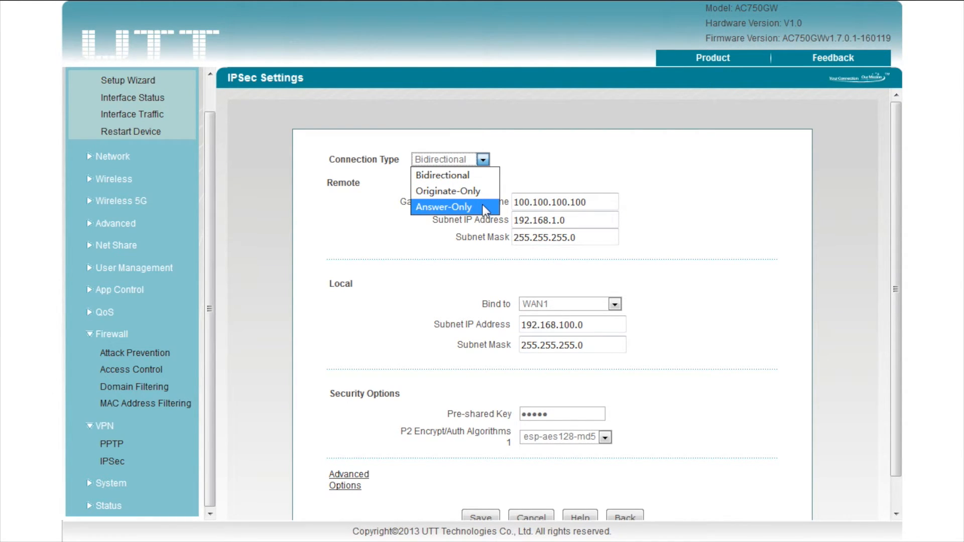
{"action": "left_click", "coordinate": [481, 176]}
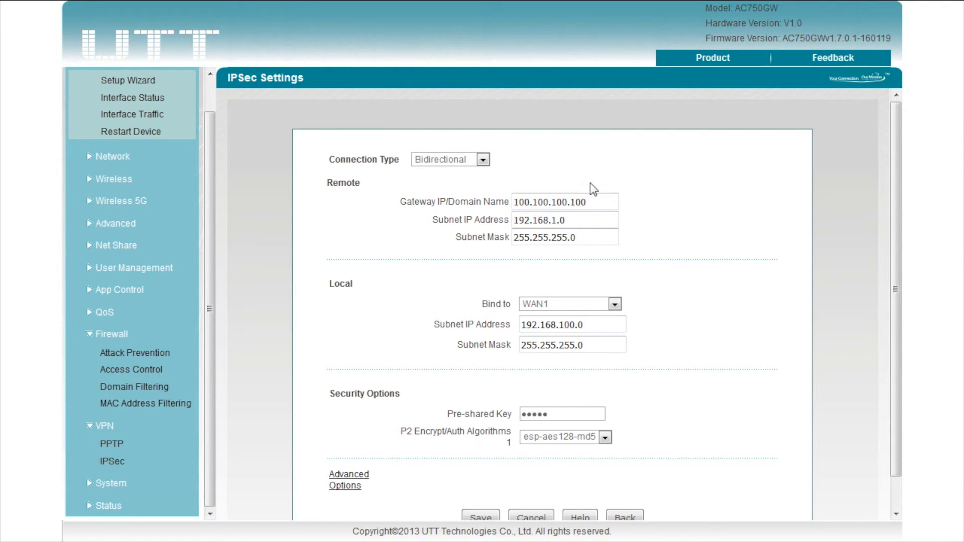
Examine the remote gateway IP/domain name, subnet IP address and subnet mask fields of IPSec entry ID1.
{"action": "left_click_drag", "start_coordinate": [588, 202], "coordinate": [513, 200]}
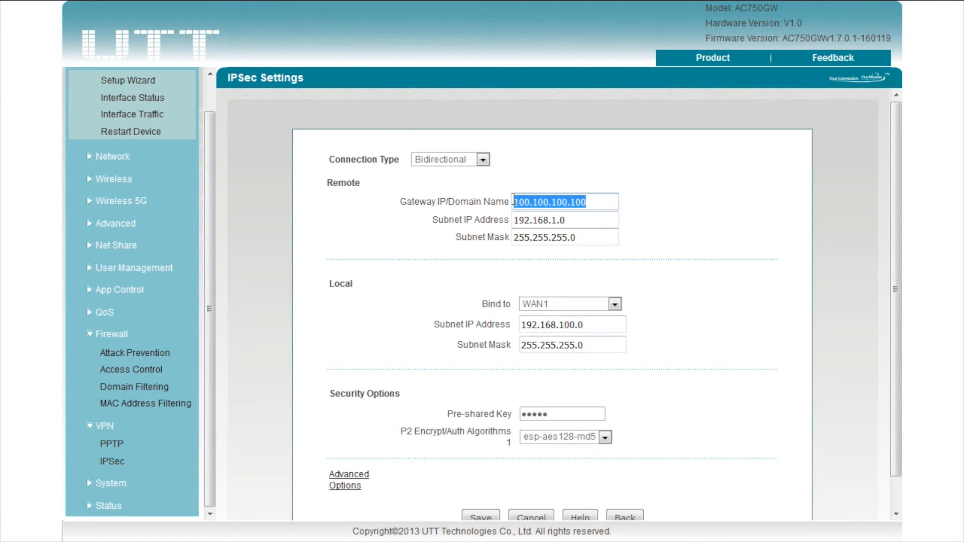
{"action": "left_click", "coordinate": [556, 220]}
{"action": "left_click_drag", "start_coordinate": [576, 220], "coordinate": [473, 220]}
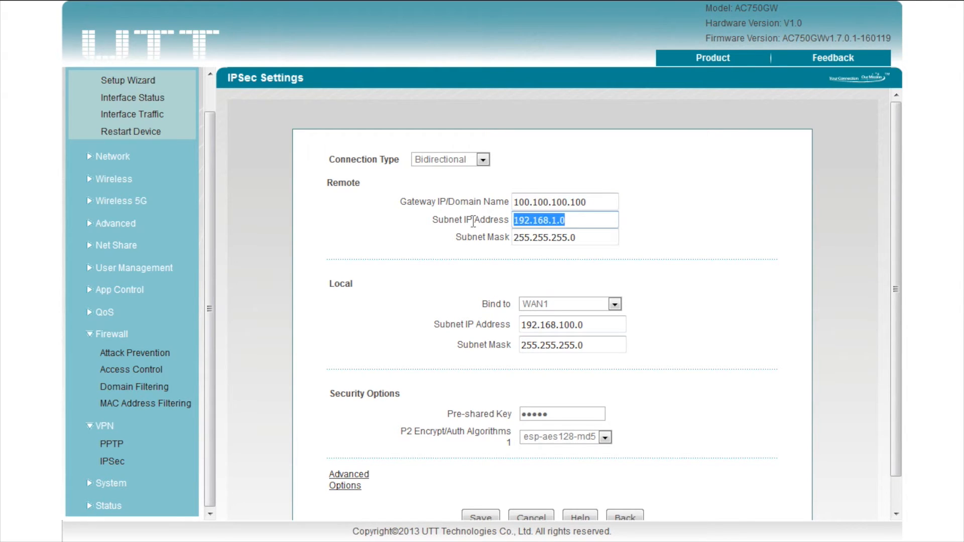
{"action": "left_click_drag", "start_coordinate": [591, 236], "coordinate": [470, 236]}
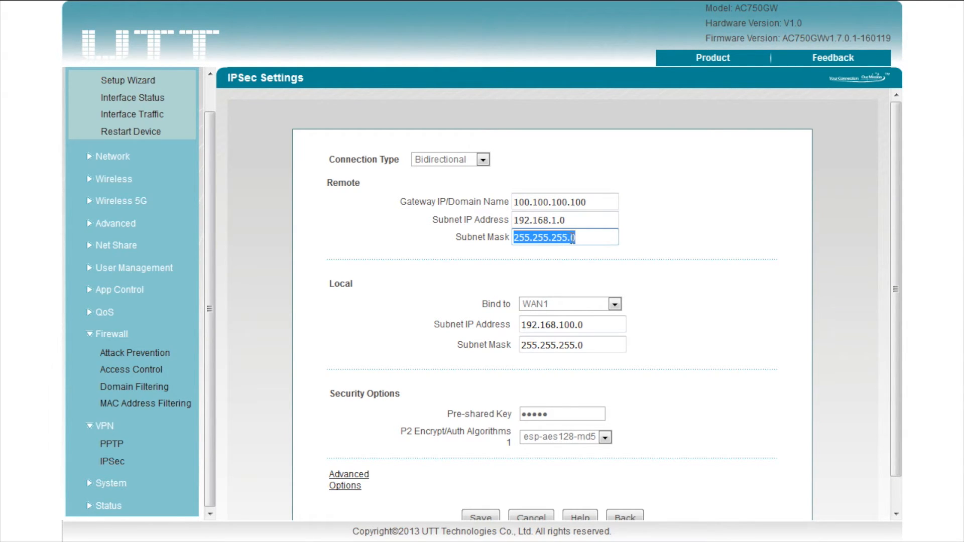
{"action": "left_click", "coordinate": [593, 237]}
{"action": "left_click", "coordinate": [598, 258]}
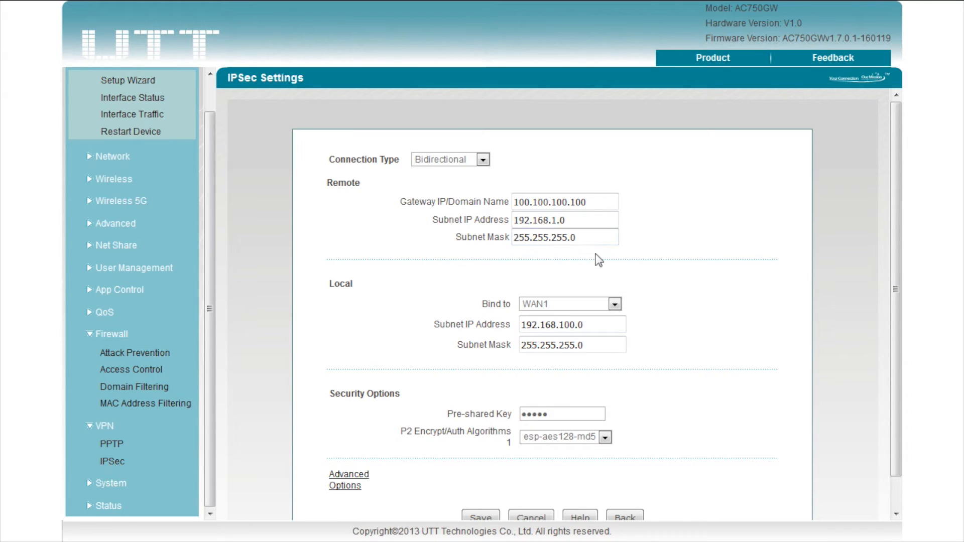
Examine the local subnet IP address field and the interfaces available for binding the IPSec tunnel.
{"action": "scroll", "coordinate": [590, 256], "scroll_direction": "down", "scroll_amount": 1}
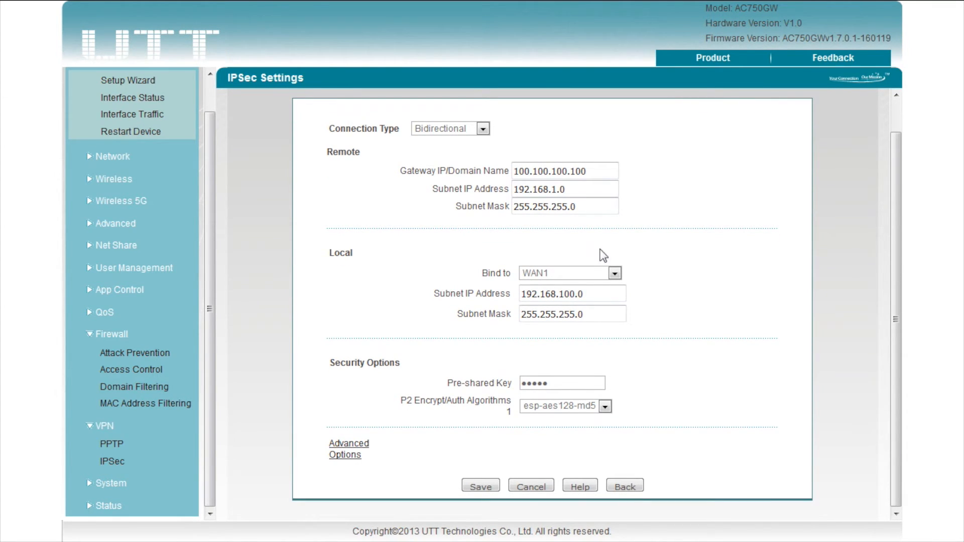
{"action": "left_click", "coordinate": [614, 274]}
{"action": "left_click", "coordinate": [615, 286]}
{"action": "left_click_drag", "start_coordinate": [617, 295], "coordinate": [520, 294]}
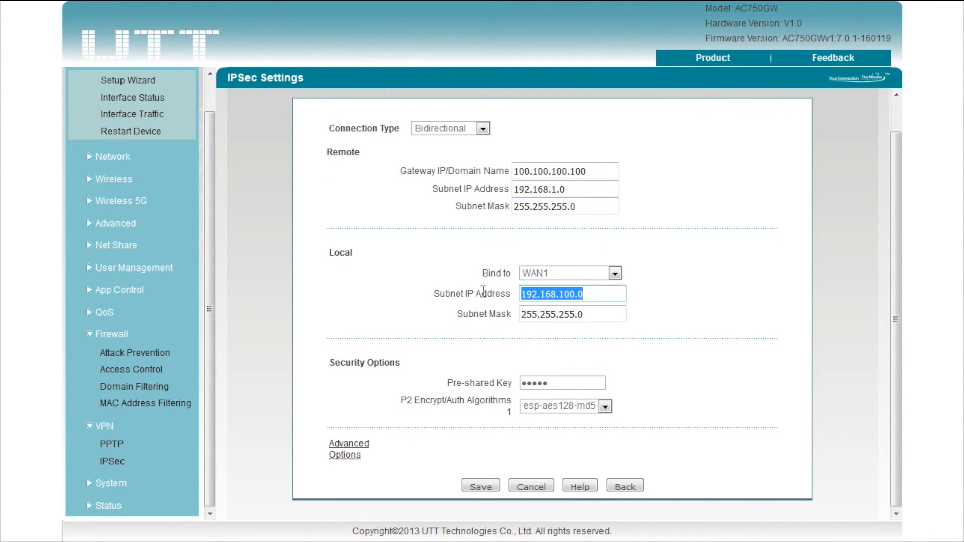
{"action": "key", "text": "Tab"}
{"action": "left_click", "coordinate": [631, 276]}
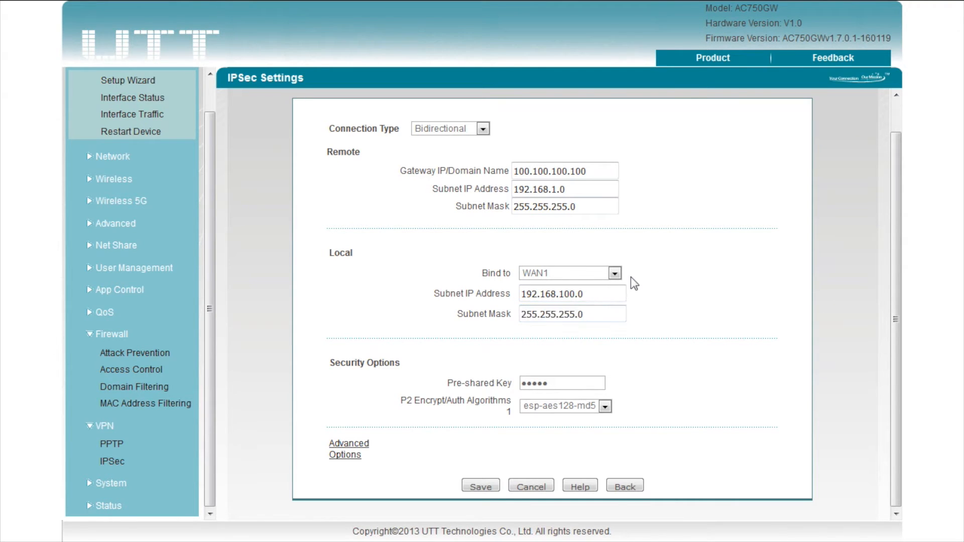
{"action": "left_click", "coordinate": [614, 274]}
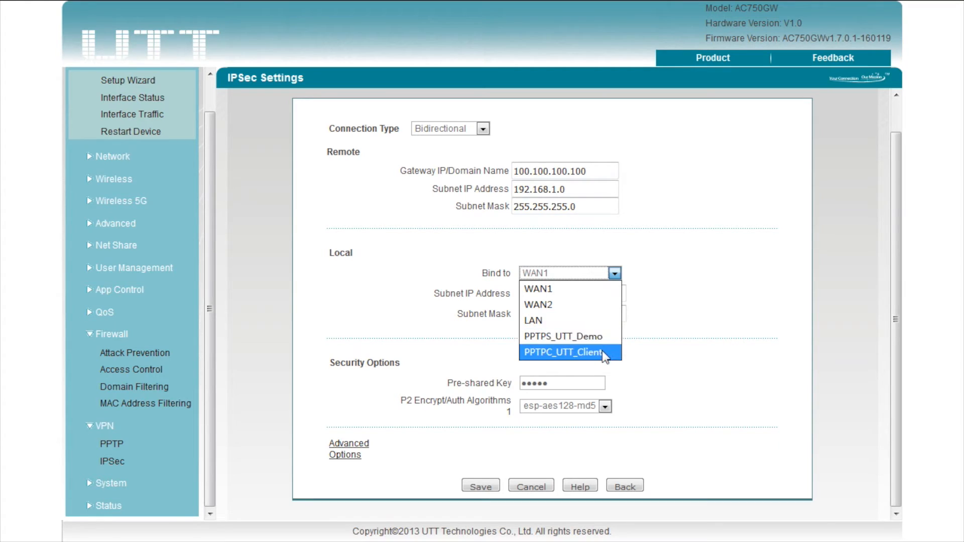
{"action": "left_click", "coordinate": [653, 288]}
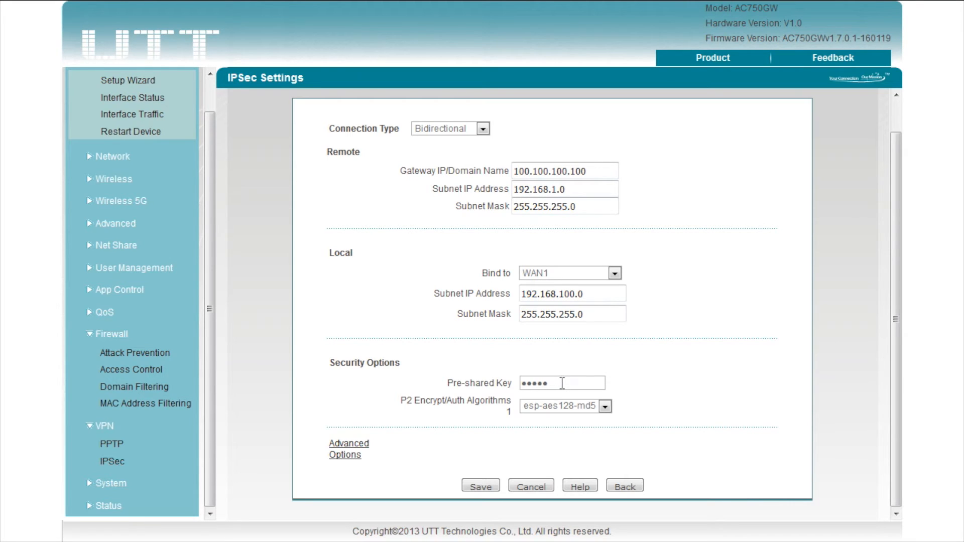
Examine the pre-shared key field and the P2 Encrypt/Auth Algorithms 1 choices in the security options.
{"action": "left_click_drag", "start_coordinate": [562, 383], "coordinate": [503, 383]}
{"action": "left_click", "coordinate": [576, 372]}
{"action": "left_click", "coordinate": [605, 406]}
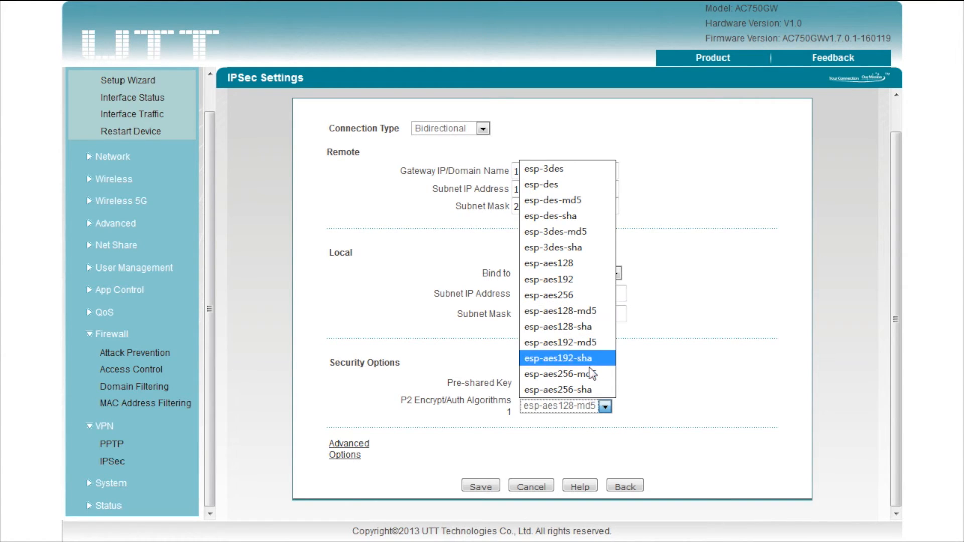
{"action": "left_click", "coordinate": [630, 392]}
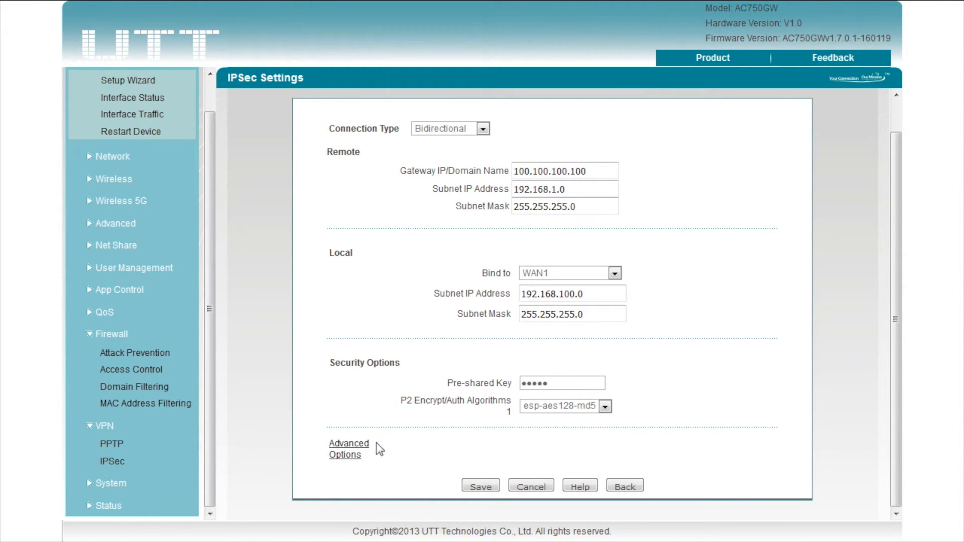
Expand the advanced IPSec options and examine the Phase 1 exchange modes and SA lifetime.
{"action": "left_click", "coordinate": [362, 450]}
{"action": "scroll", "coordinate": [423, 417], "scroll_direction": "down", "scroll_amount": 5}
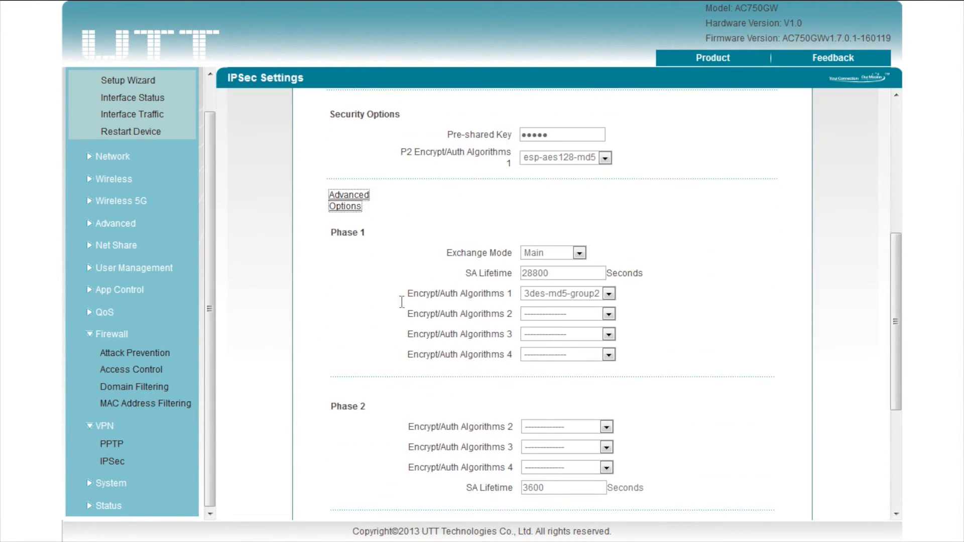
{"action": "left_click", "coordinate": [579, 203]}
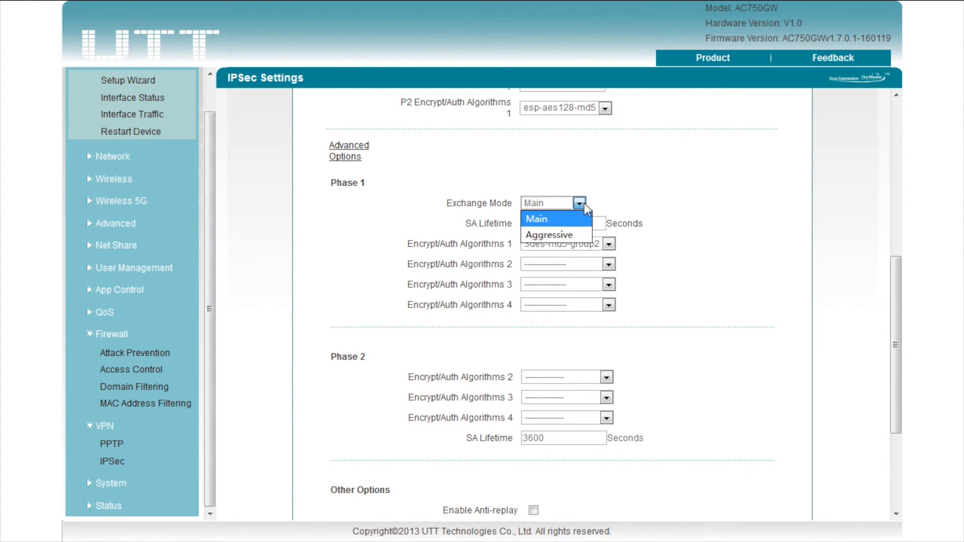
{"action": "left_click", "coordinate": [584, 203]}
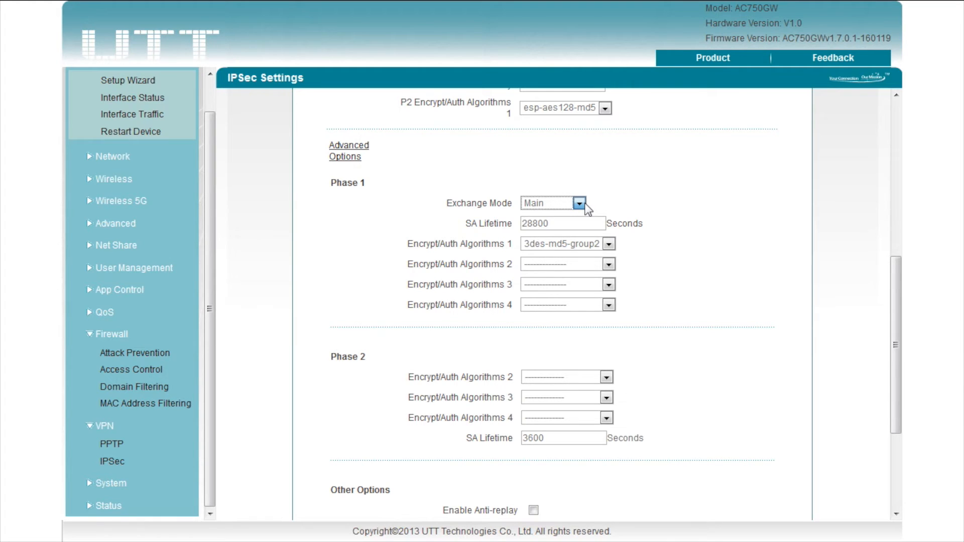
{"action": "left_click", "coordinate": [580, 203]}
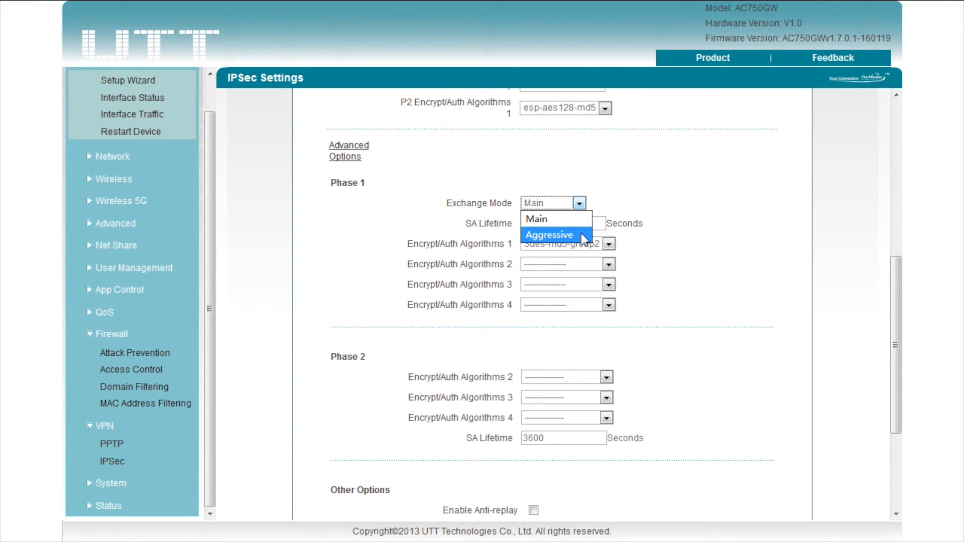
{"action": "left_click", "coordinate": [623, 206]}
{"action": "left_click_drag", "start_coordinate": [551, 225], "coordinate": [516, 225]}
{"action": "left_click", "coordinate": [513, 226]}
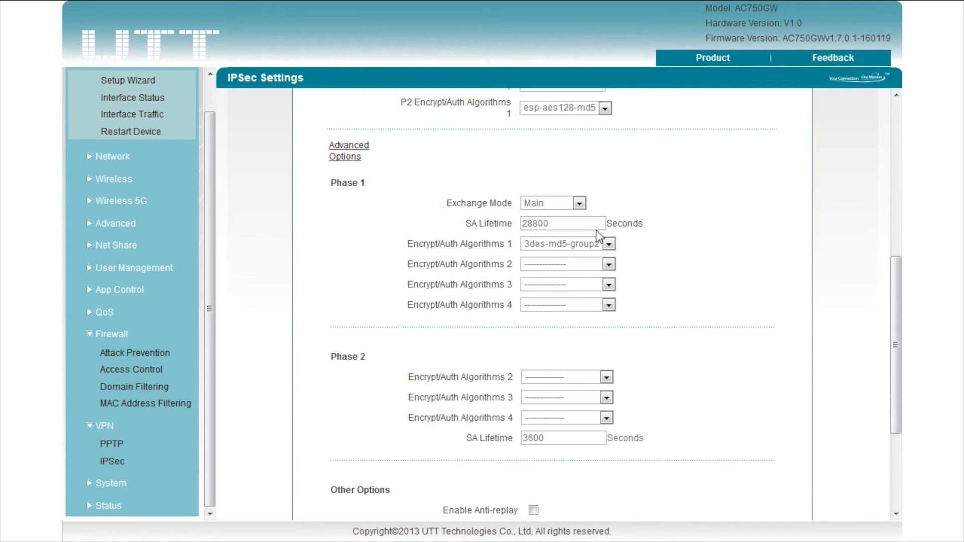
Examine the choices offered for Phase 1 Encrypt/Auth Algorithms 1 through 4.
{"action": "left_click", "coordinate": [609, 244]}
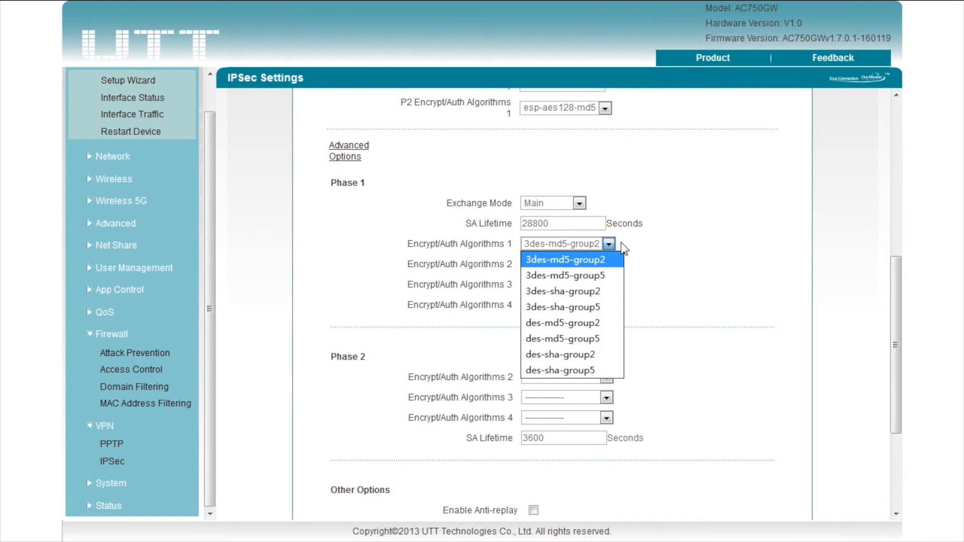
{"action": "left_click", "coordinate": [625, 242]}
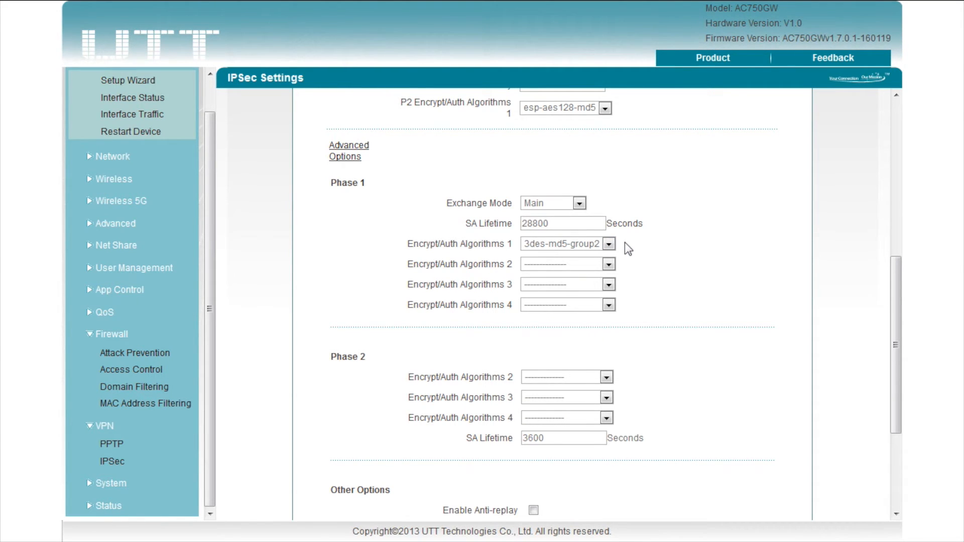
{"action": "left_click", "coordinate": [609, 264]}
{"action": "left_click", "coordinate": [610, 263]}
{"action": "left_click", "coordinate": [609, 284]}
{"action": "left_click", "coordinate": [609, 284]}
{"action": "left_click", "coordinate": [609, 304]}
{"action": "left_click", "coordinate": [595, 323]}
Examine the Phase 2 Encrypt/Auth Algorithms 2 choices and the Phase 2 SA lifetime field.
{"action": "scroll", "coordinate": [595, 323], "scroll_direction": "down", "scroll_amount": 2}
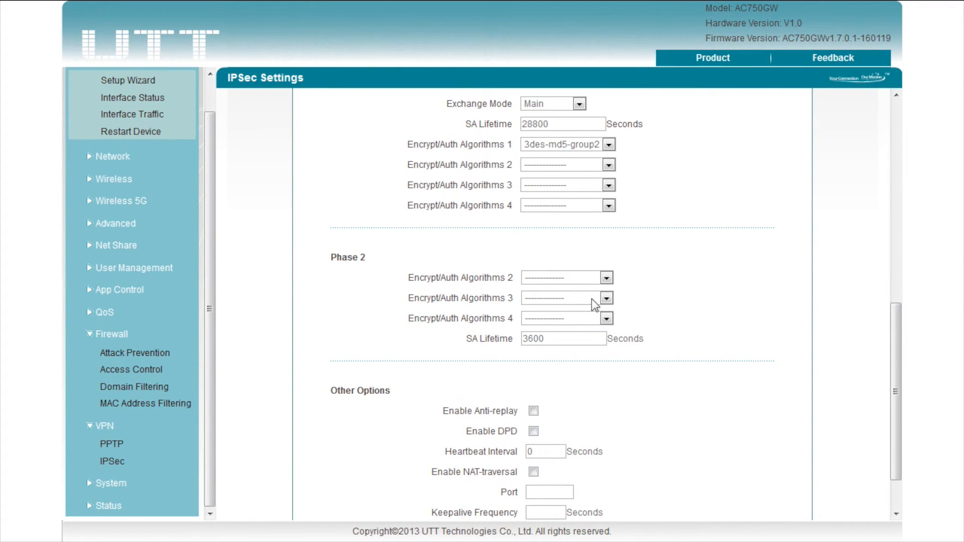
{"action": "scroll", "coordinate": [612, 284], "scroll_direction": "down", "scroll_amount": 1}
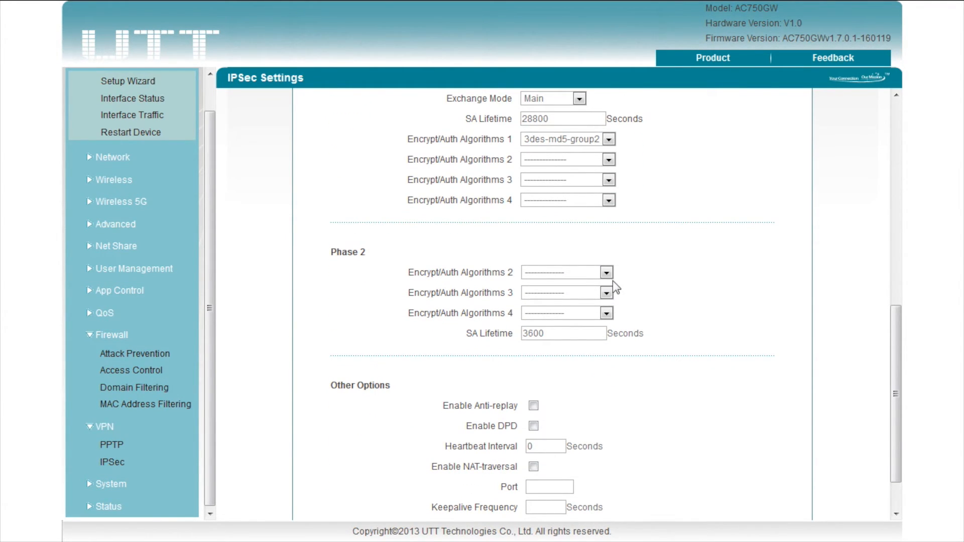
{"action": "left_click", "coordinate": [606, 273]}
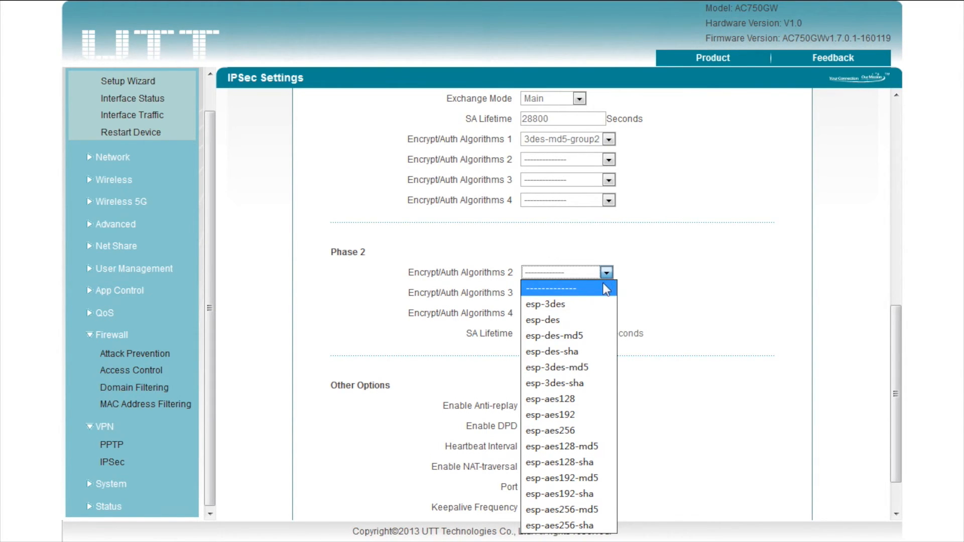
{"action": "left_click", "coordinate": [604, 291]}
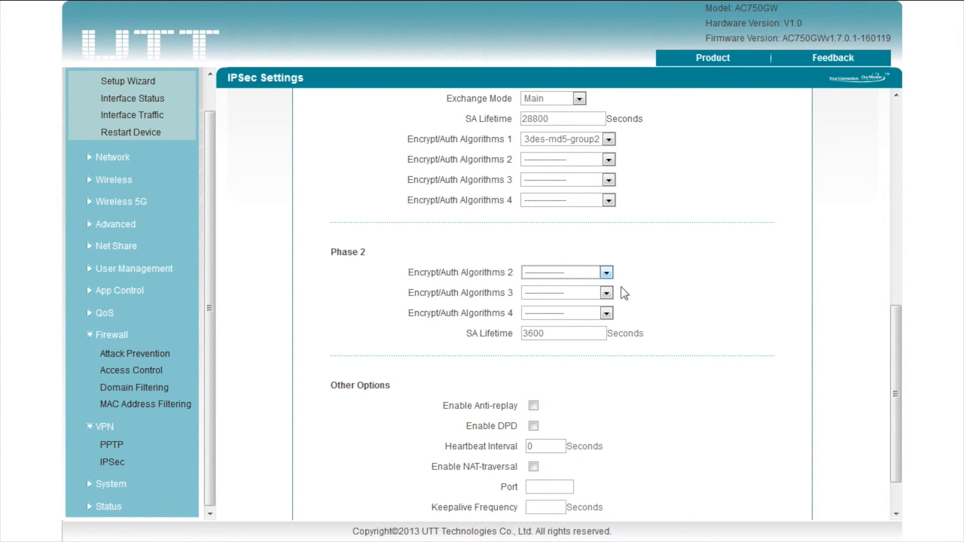
{"action": "left_click_drag", "start_coordinate": [582, 335], "coordinate": [502, 333]}
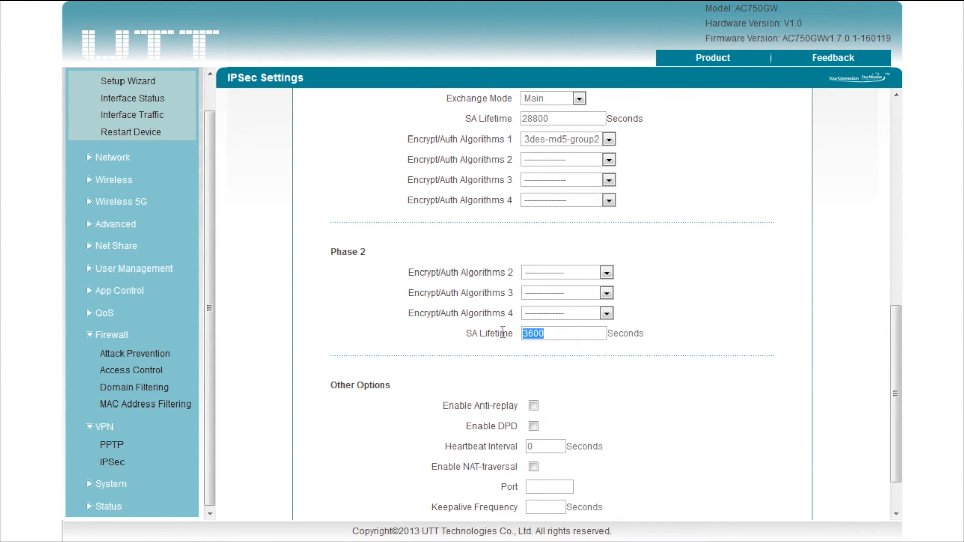
{"action": "left_click", "coordinate": [581, 339]}
Try out the Anti-replay and DPD options and examine the heartbeat interval field.
{"action": "scroll", "coordinate": [581, 339], "scroll_direction": "down", "scroll_amount": 2}
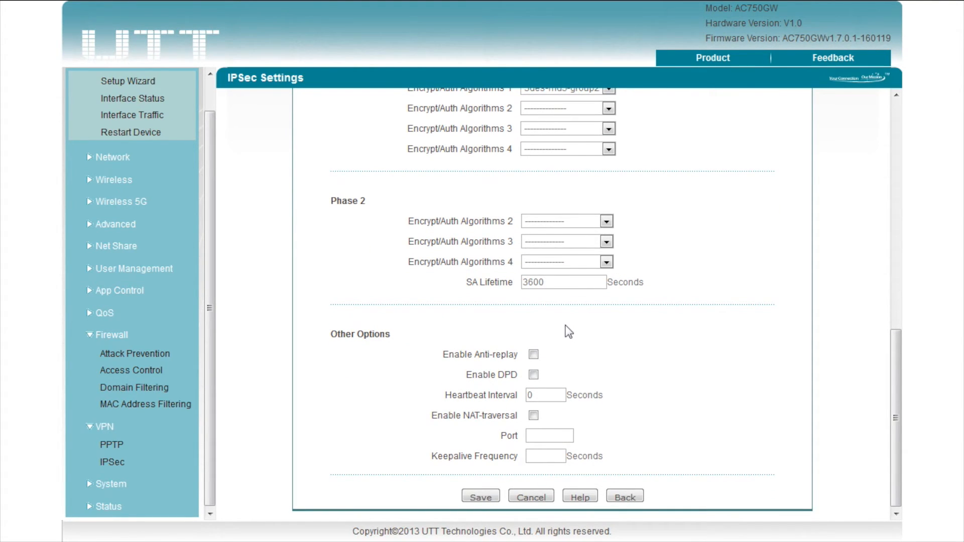
{"action": "left_click", "coordinate": [533, 354]}
{"action": "left_click_drag", "start_coordinate": [544, 393], "coordinate": [522, 395]}
{"action": "left_click", "coordinate": [551, 396]}
{"action": "left_click", "coordinate": [534, 375]}
Enable NAT-traversal temporarily to examine its keepalive frequency field, and switch it off again.
{"action": "left_click", "coordinate": [534, 415]}
{"action": "left_click_drag", "start_coordinate": [538, 453], "coordinate": [523, 454]}
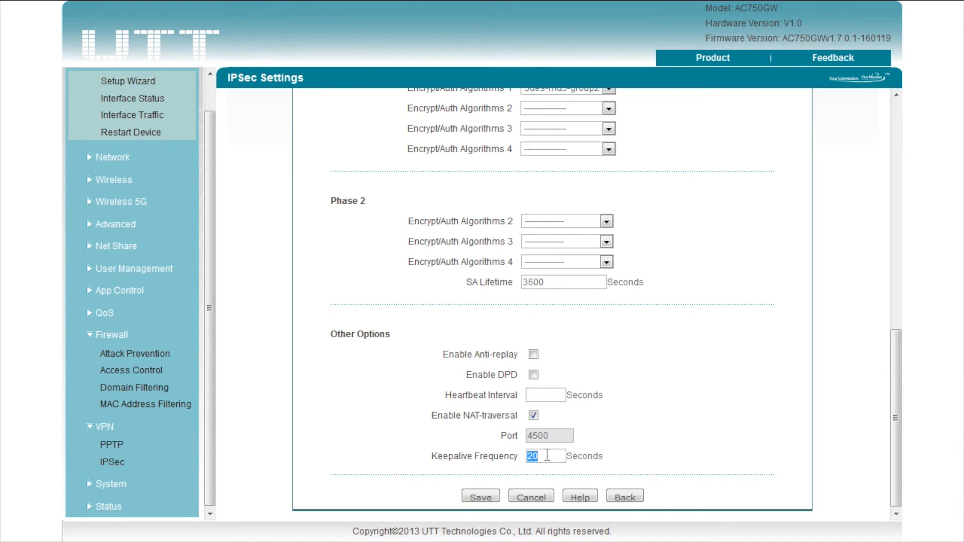
{"action": "left_click", "coordinate": [549, 455]}
{"action": "left_click", "coordinate": [533, 416]}
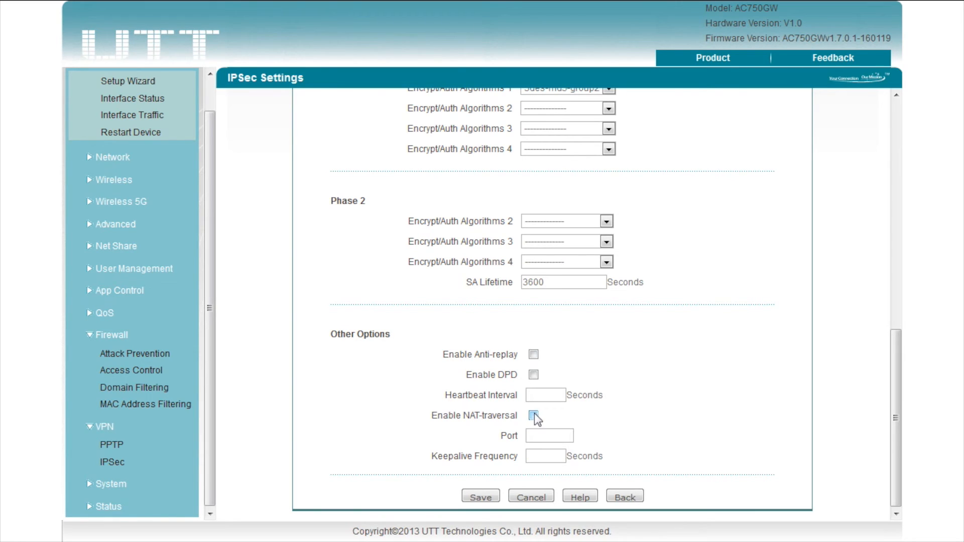
{"action": "left_click", "coordinate": [533, 415]}
{"action": "left_click", "coordinate": [534, 415]}
{"action": "scroll", "coordinate": [577, 418], "scroll_direction": "up", "scroll_amount": 8}
{"action": "scroll", "coordinate": [577, 416], "scroll_direction": "up", "scroll_amount": 2}
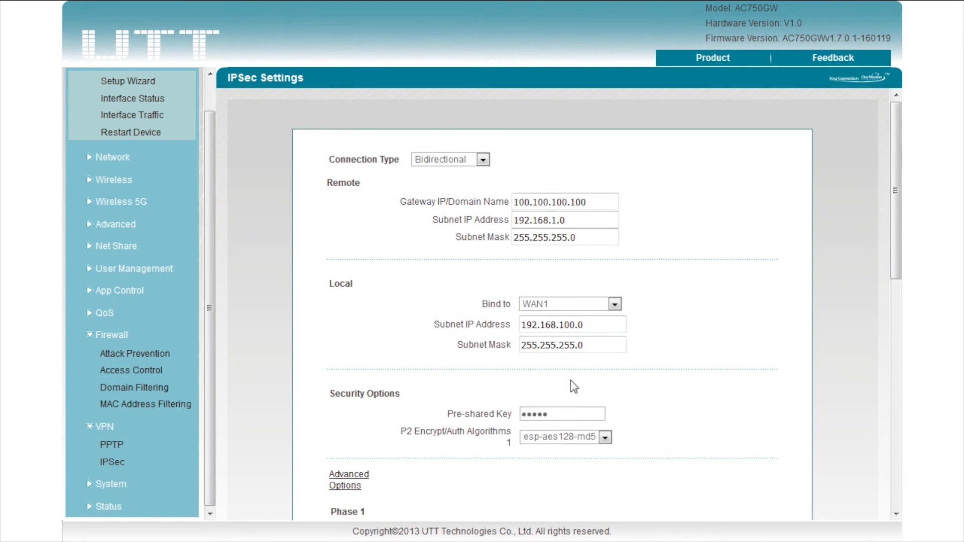
Set the IPSec connection type to Answer-Only and examine the remote ID value field and ID type choices.
{"action": "left_click", "coordinate": [483, 159]}
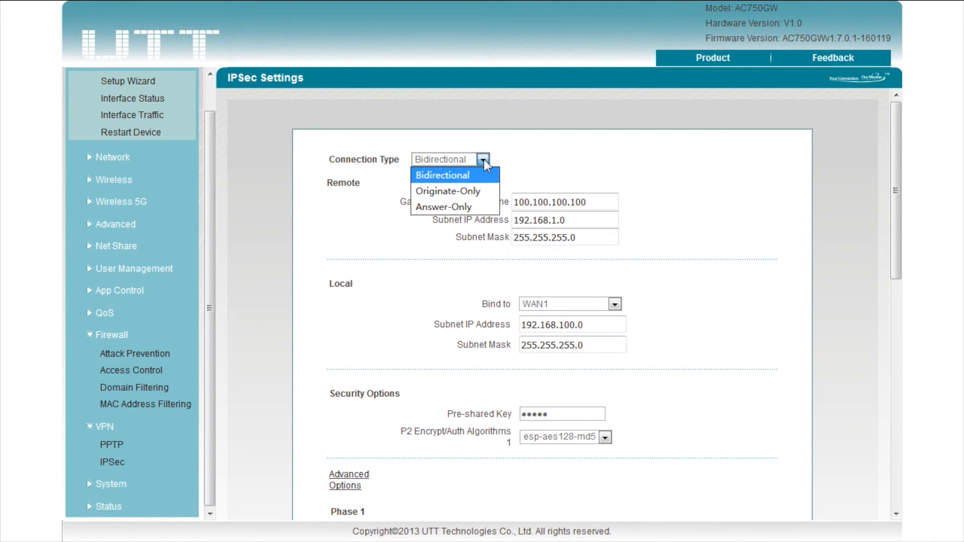
{"action": "left_click", "coordinate": [474, 206]}
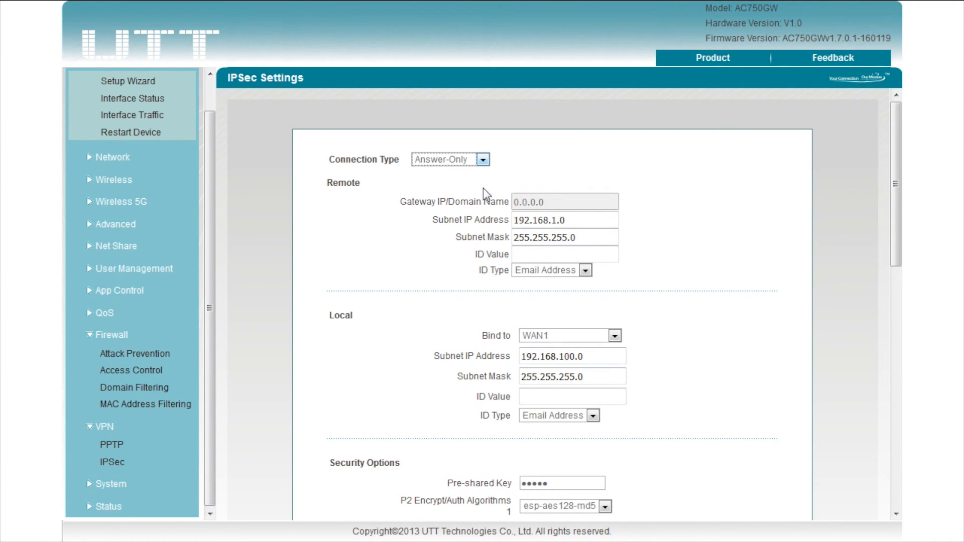
{"action": "left_click", "coordinate": [577, 254]}
{"action": "left_click", "coordinate": [585, 270]}
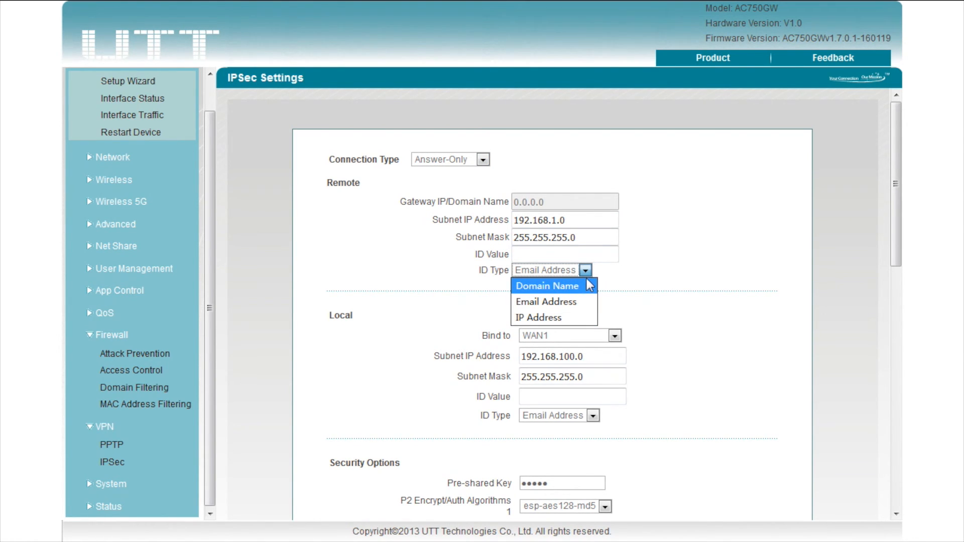
{"action": "left_click", "coordinate": [587, 270]}
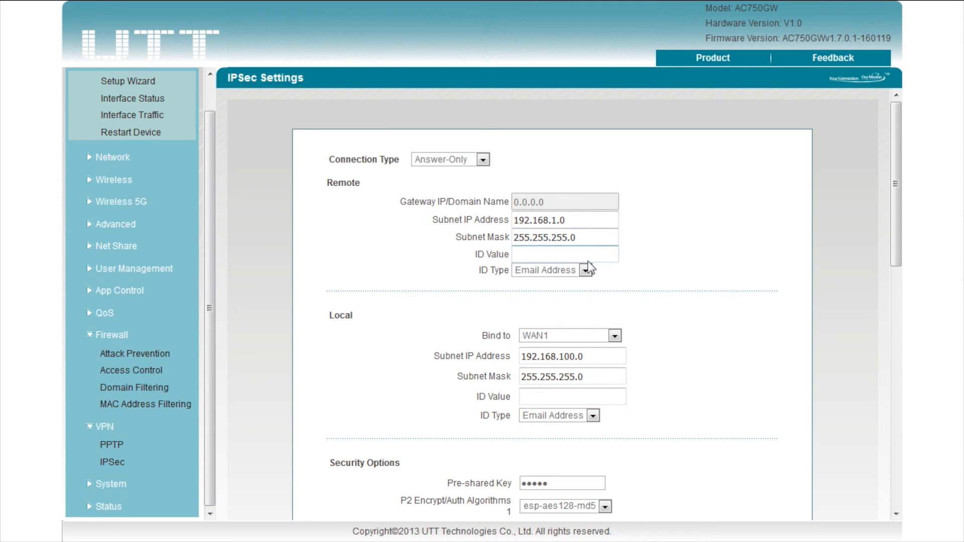
Try Domain Name as the local ID type and switch it back to Email Address.
{"action": "scroll", "coordinate": [592, 271], "scroll_direction": "down", "scroll_amount": 1}
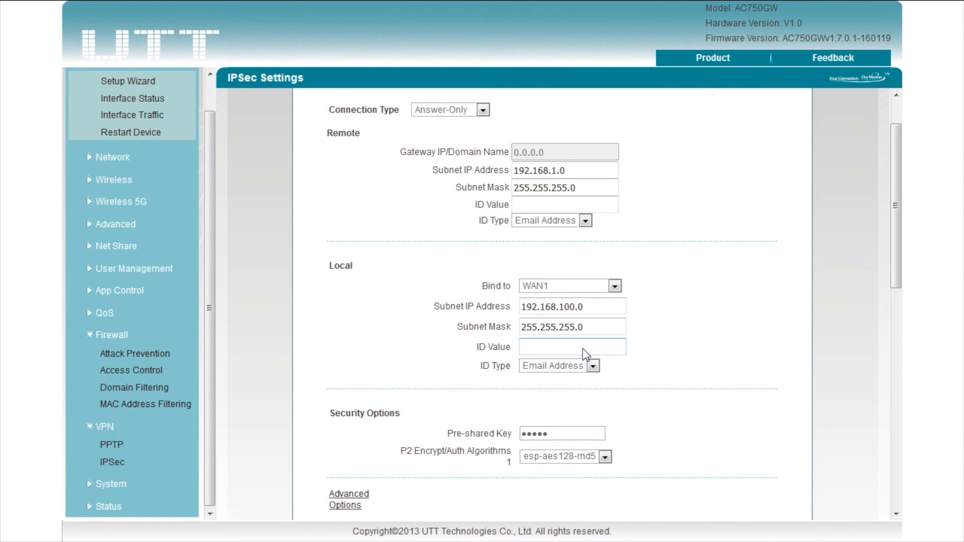
{"action": "left_click", "coordinate": [593, 367]}
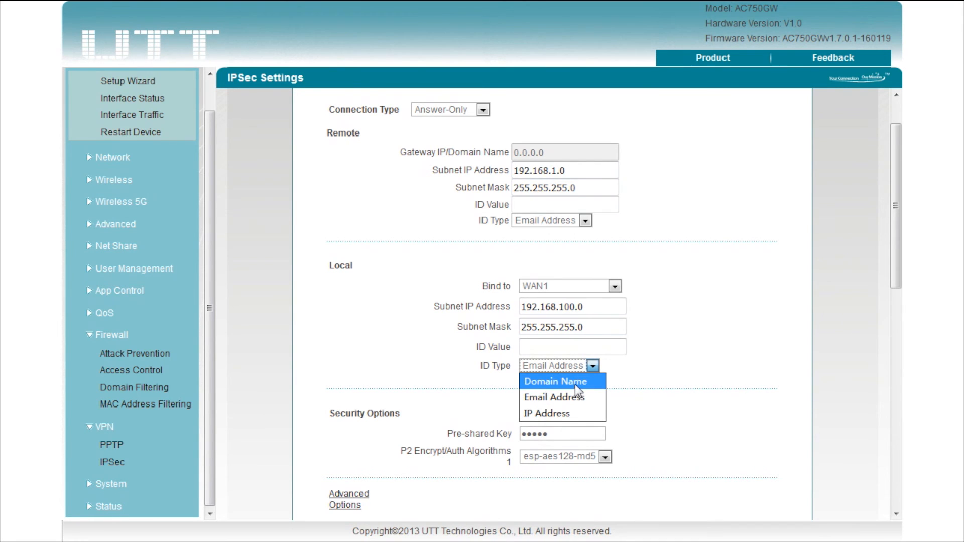
{"action": "left_click", "coordinate": [575, 385]}
{"action": "left_click", "coordinate": [594, 366]}
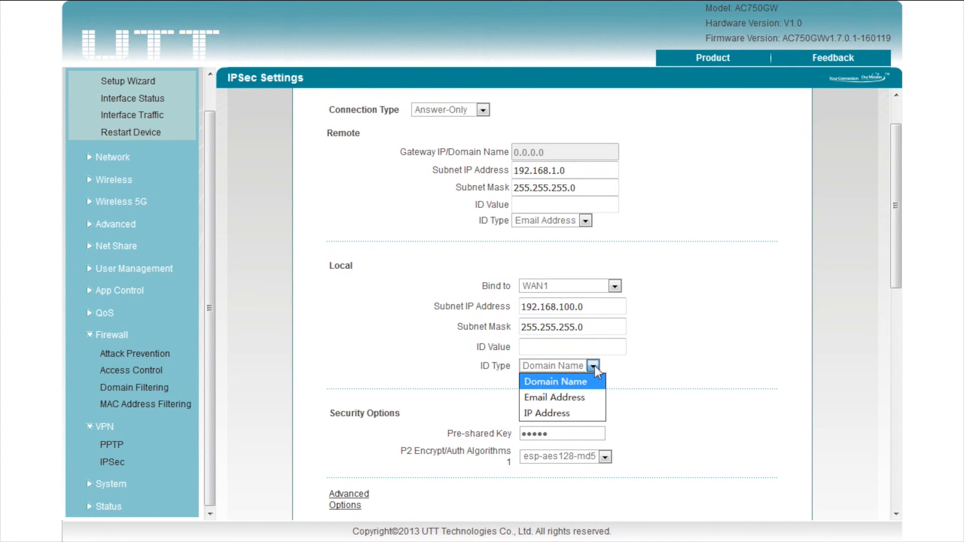
{"action": "left_click", "coordinate": [579, 397]}
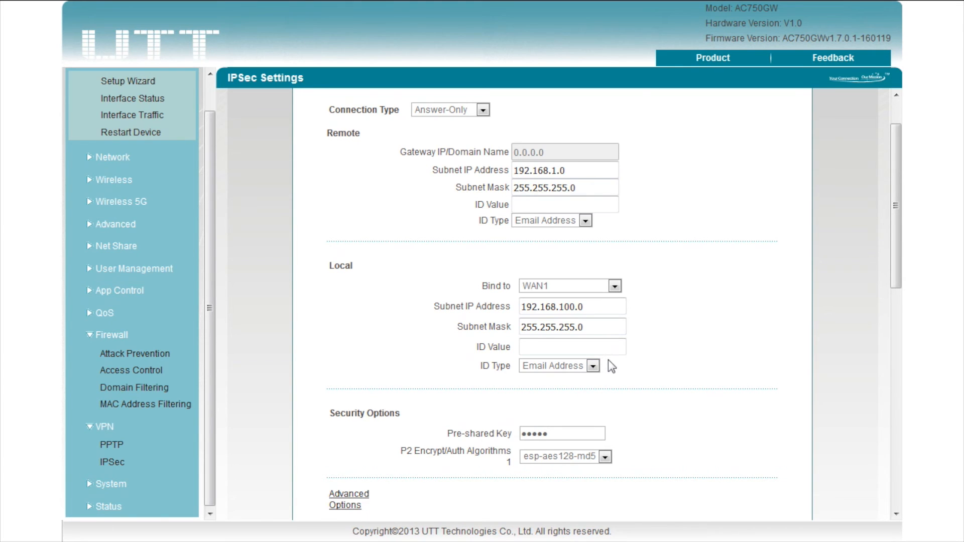
Examine the Phase 1 exchange mode choices, keeping Aggressive selected.
{"action": "scroll", "coordinate": [608, 359], "scroll_direction": "down", "scroll_amount": 5}
{"action": "left_click", "coordinate": [580, 254]}
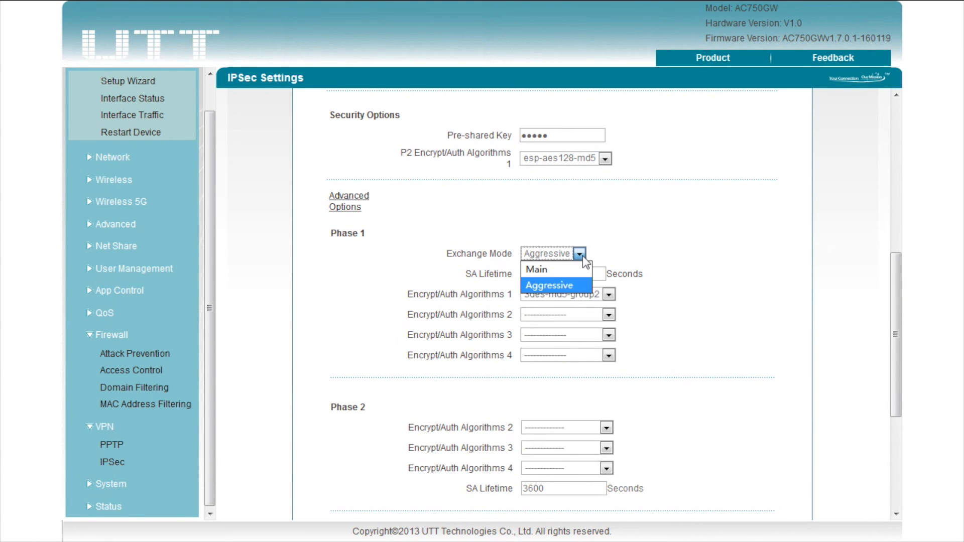
{"action": "left_click", "coordinate": [573, 282]}
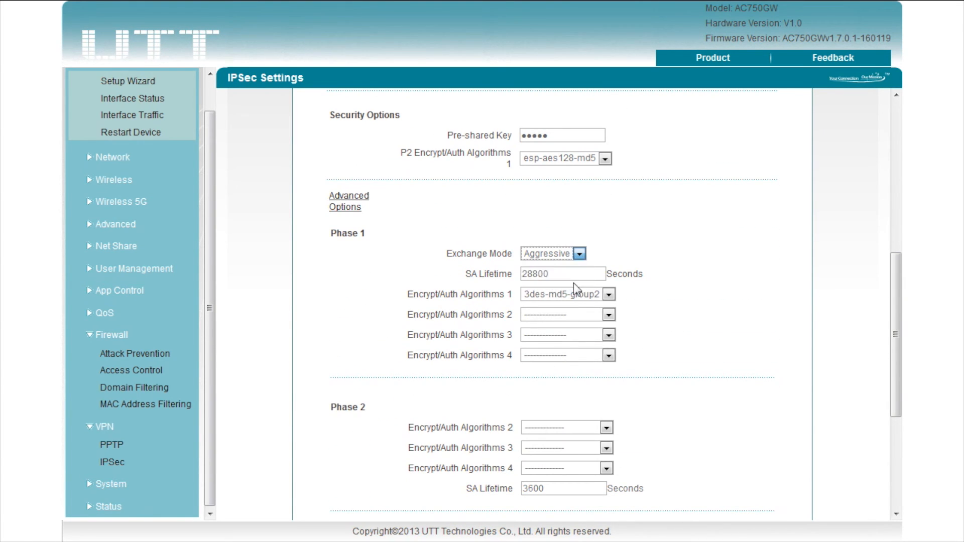
{"action": "left_click", "coordinate": [579, 255]}
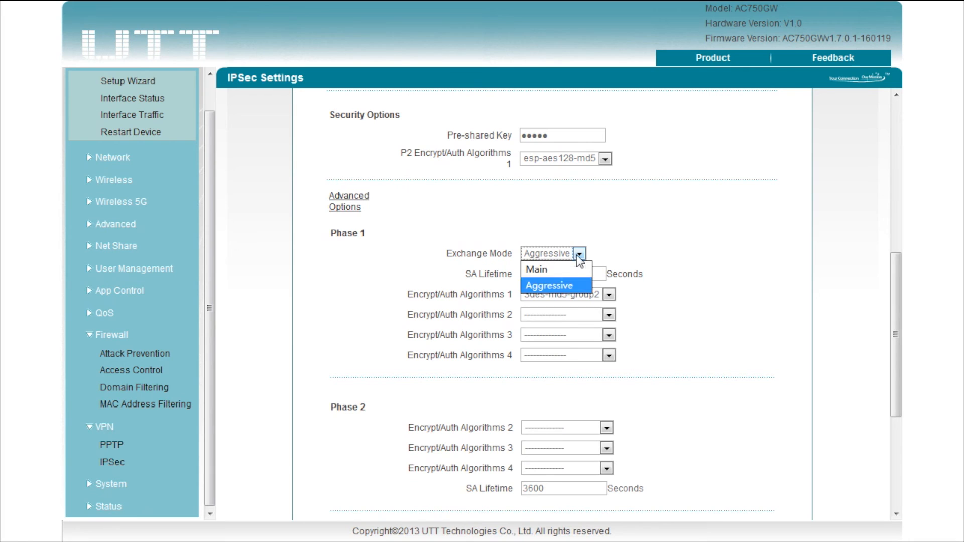
{"action": "left_click", "coordinate": [602, 245]}
Enable NAT-traversal for the Answer-Only IPSec tunnel.
{"action": "scroll", "coordinate": [624, 297], "scroll_direction": "down", "scroll_amount": 4}
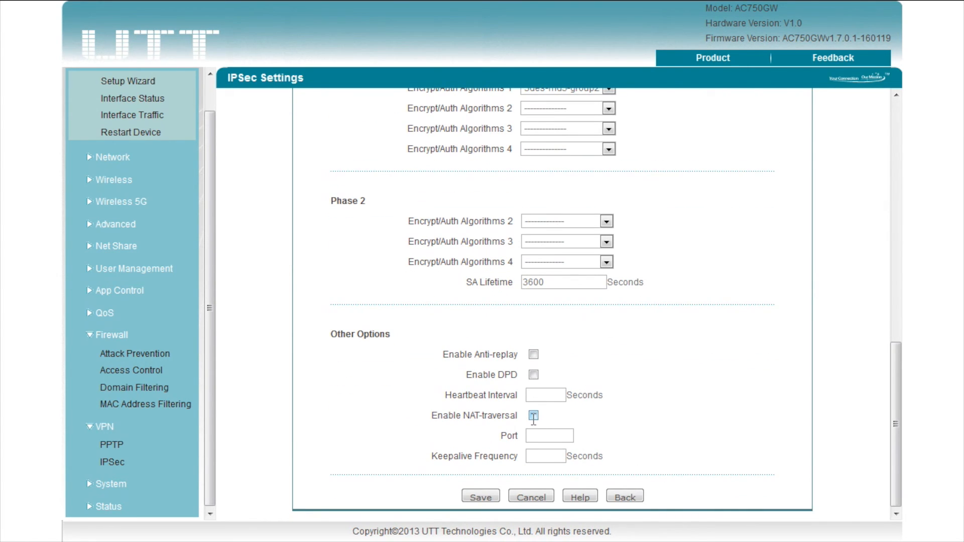
{"action": "left_click", "coordinate": [533, 416]}
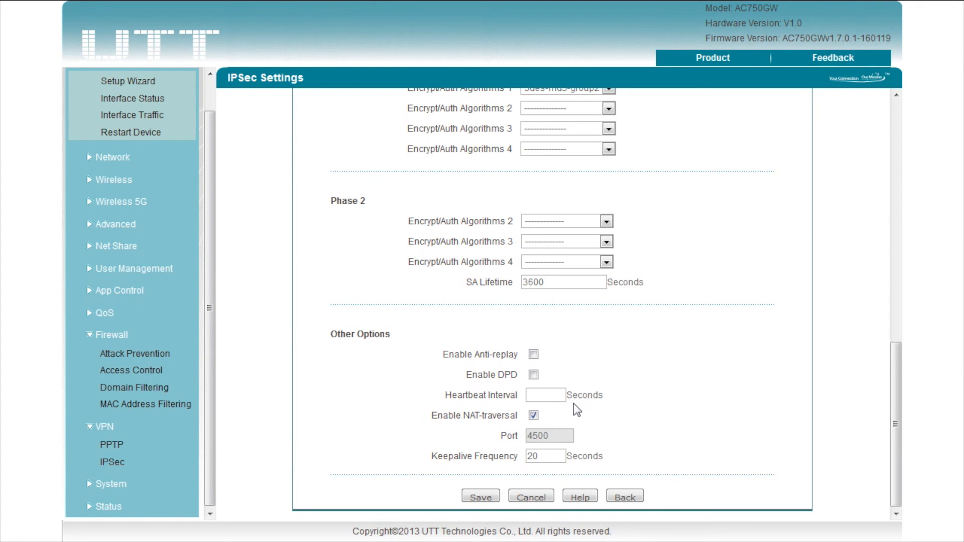
{"action": "scroll", "coordinate": [573, 404], "scroll_direction": "up", "scroll_amount": 10}
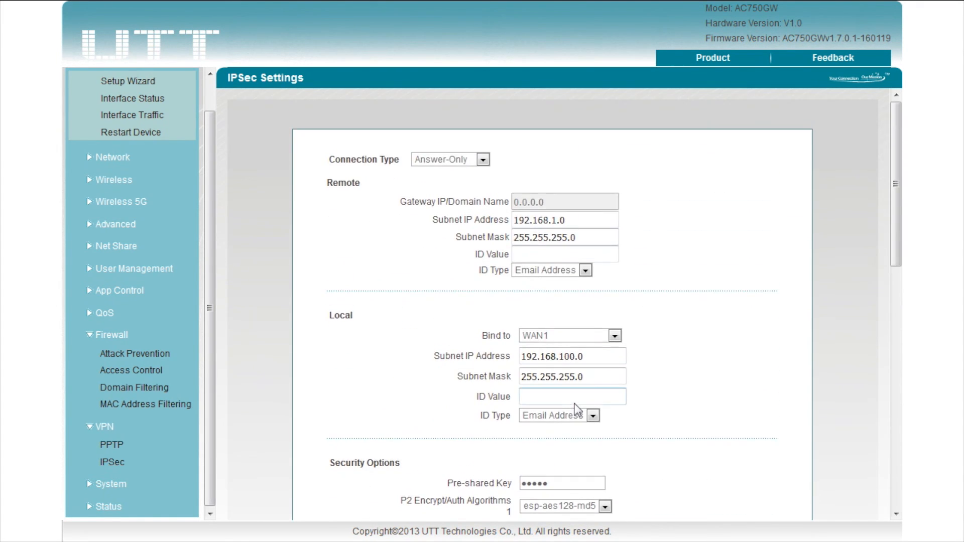
Change the IPSec connection type to Originate-Only.
{"action": "left_click", "coordinate": [483, 160]}
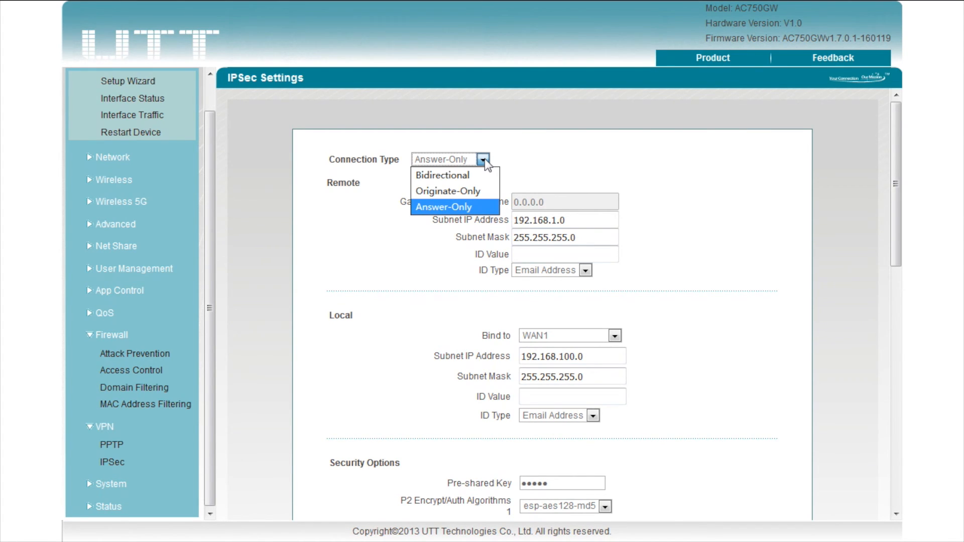
{"action": "left_click", "coordinate": [472, 190]}
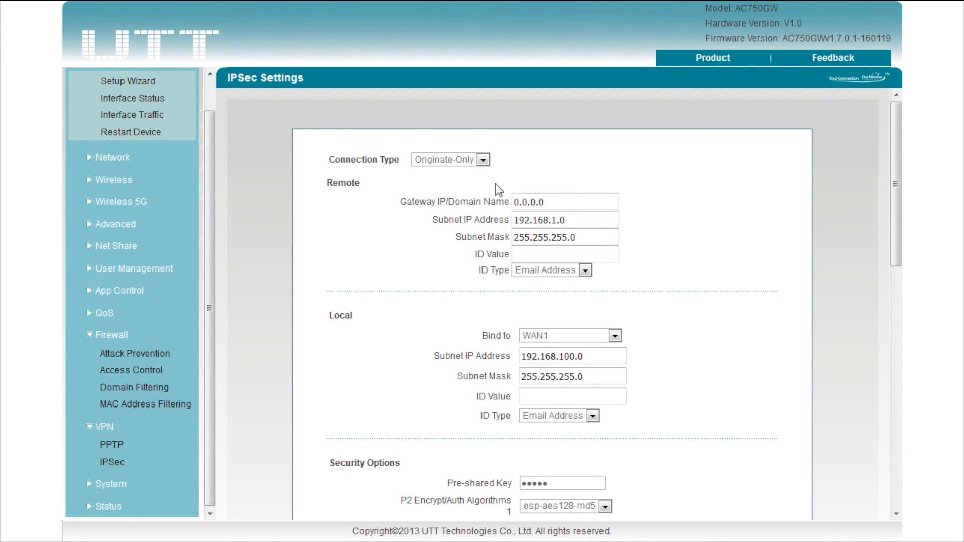
{"action": "scroll", "coordinate": [495, 183], "scroll_direction": "down", "scroll_amount": 10}
Switch NAT-traversal off and return to the IPSec list without saving.
{"action": "left_click", "coordinate": [533, 415]}
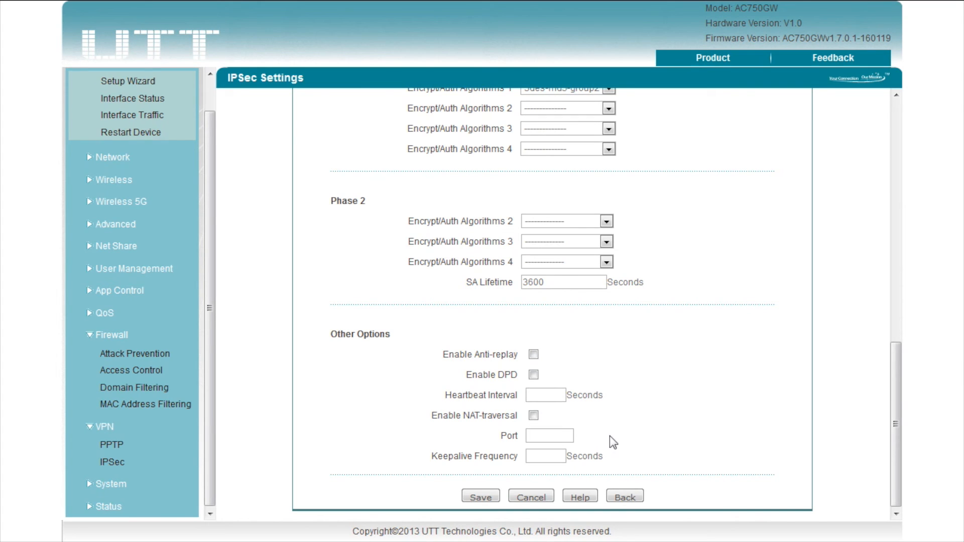
{"action": "left_click", "coordinate": [634, 495]}
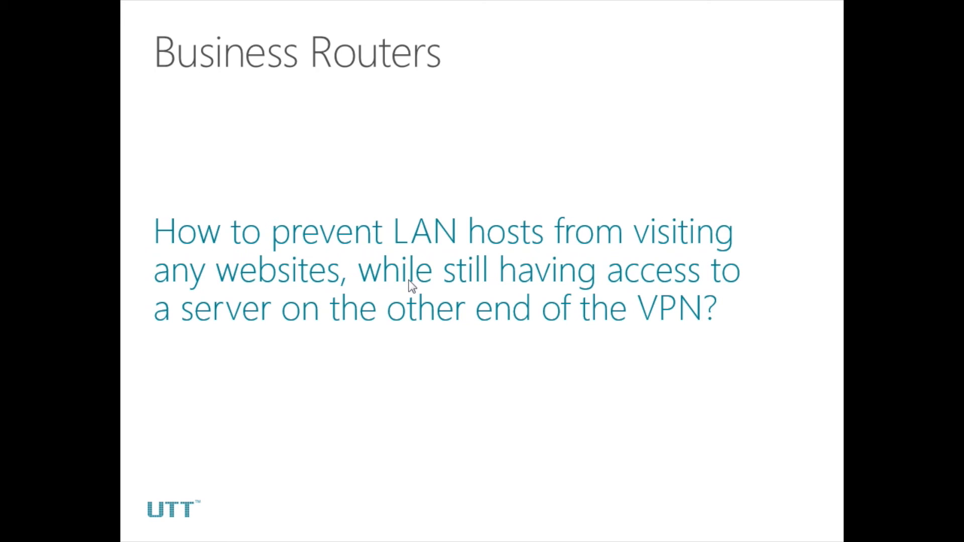
{"action": "left_click", "coordinate": [409, 281]}
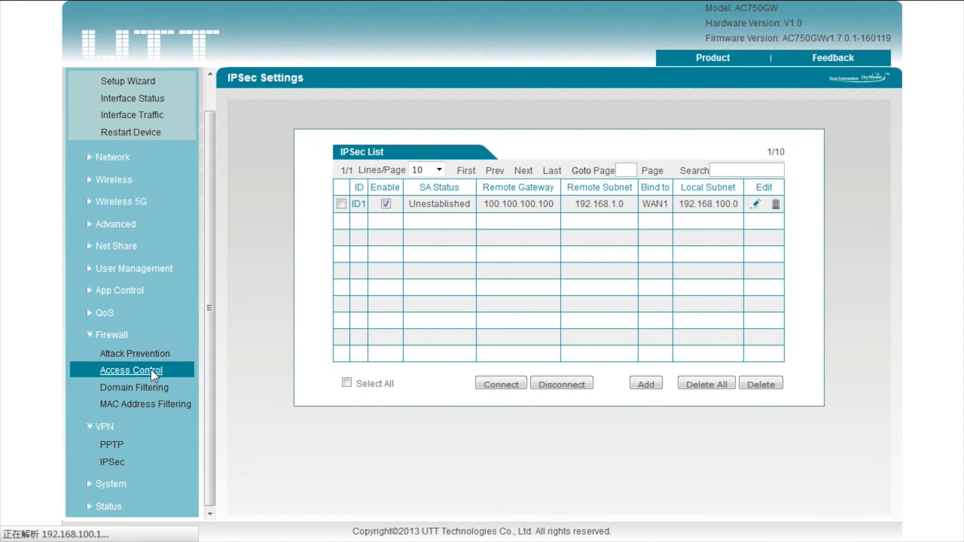
Open the firewall's access control rules and examine the actions of the NoInternet and Server rules.
{"action": "left_click", "coordinate": [194, 369]}
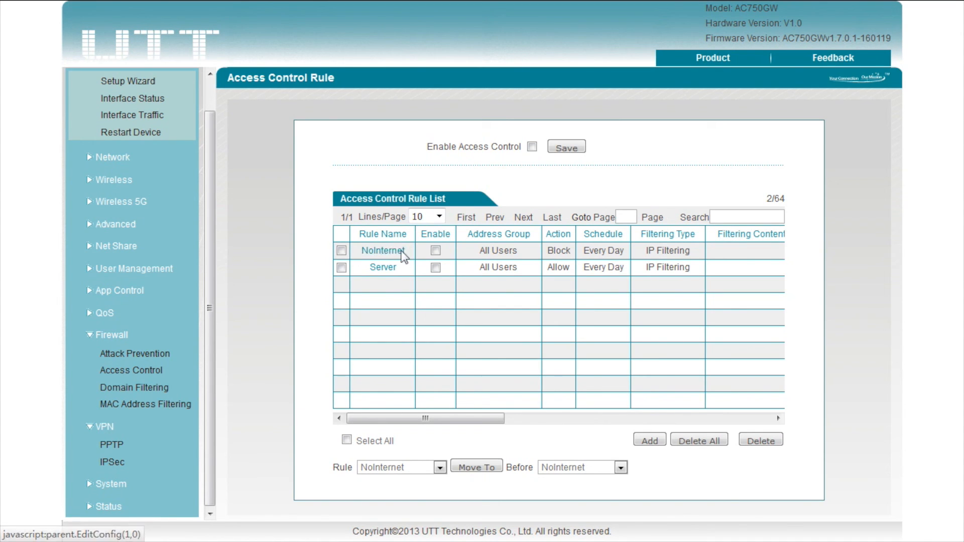
{"action": "left_click_drag", "start_coordinate": [548, 251], "coordinate": [576, 251]}
{"action": "left_click", "coordinate": [575, 251]}
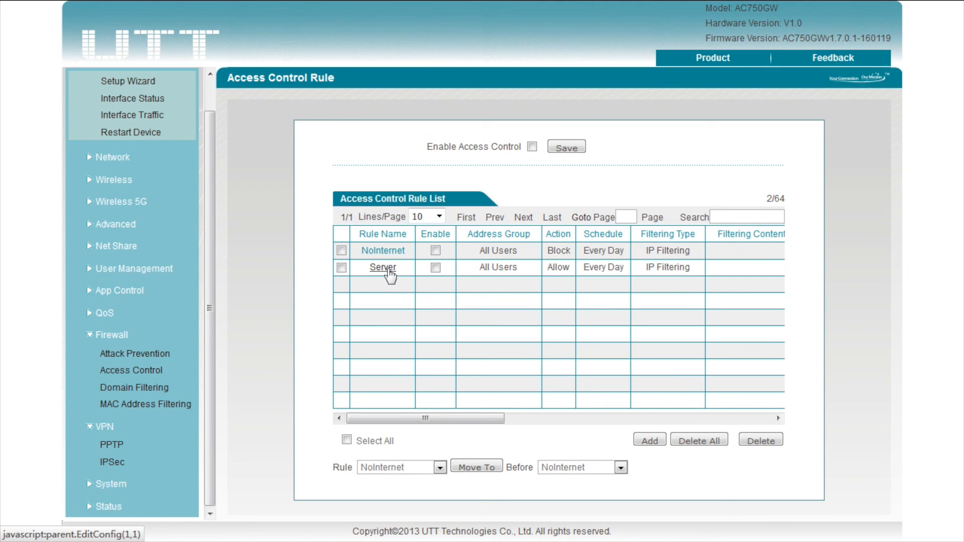
{"action": "left_click_drag", "start_coordinate": [548, 267], "coordinate": [562, 267]}
Examine the Server rule's protocol and its destination IP start and end addresses in the rule list.
{"action": "left_click_drag", "start_coordinate": [485, 418], "coordinate": [689, 425]}
{"action": "left_click_drag", "start_coordinate": [350, 267], "coordinate": [372, 270]}
{"action": "left_click", "coordinate": [553, 270]}
{"action": "left_click_drag", "start_coordinate": [553, 270], "coordinate": [684, 271]}
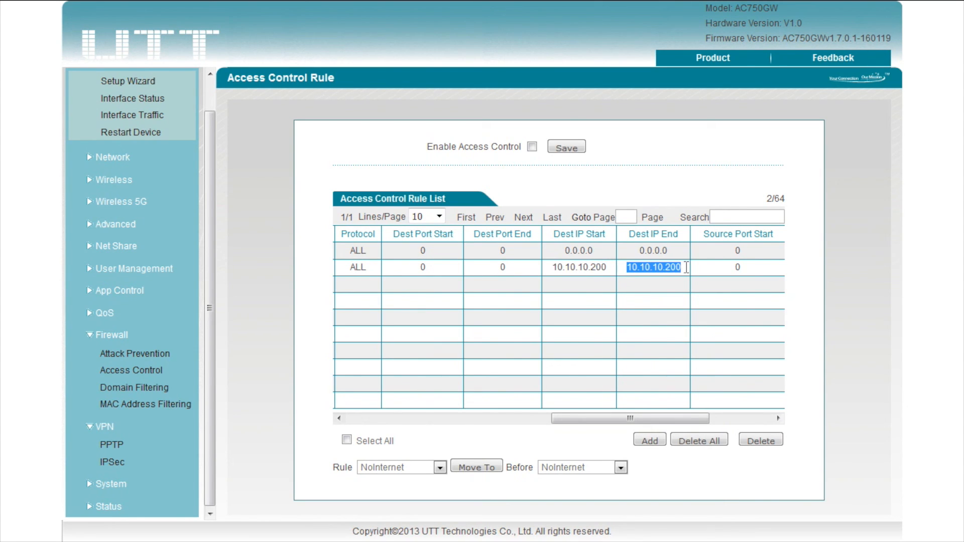
{"action": "left_click", "coordinate": [684, 274]}
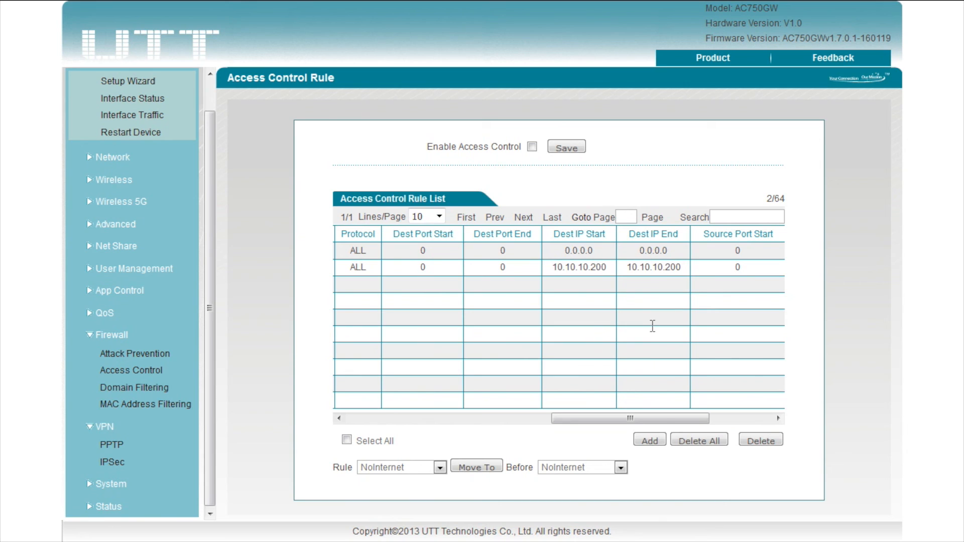
{"action": "left_click_drag", "start_coordinate": [637, 420], "coordinate": [432, 420]}
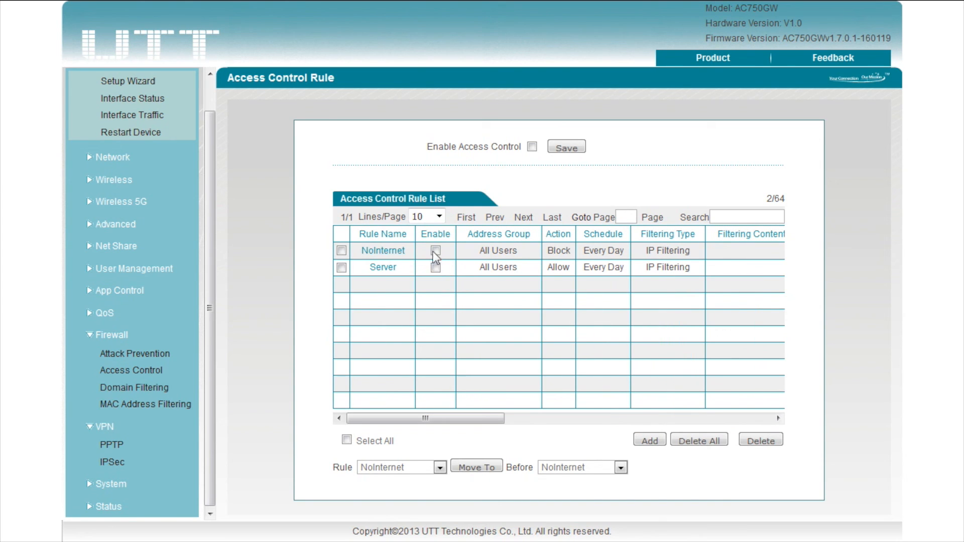
Move the Server rule before the NoInternet rule in the access control rule list.
{"action": "left_click", "coordinate": [532, 147]}
{"action": "left_click", "coordinate": [532, 147]}
{"action": "left_click", "coordinate": [440, 468]}
{"action": "left_click", "coordinate": [417, 500]}
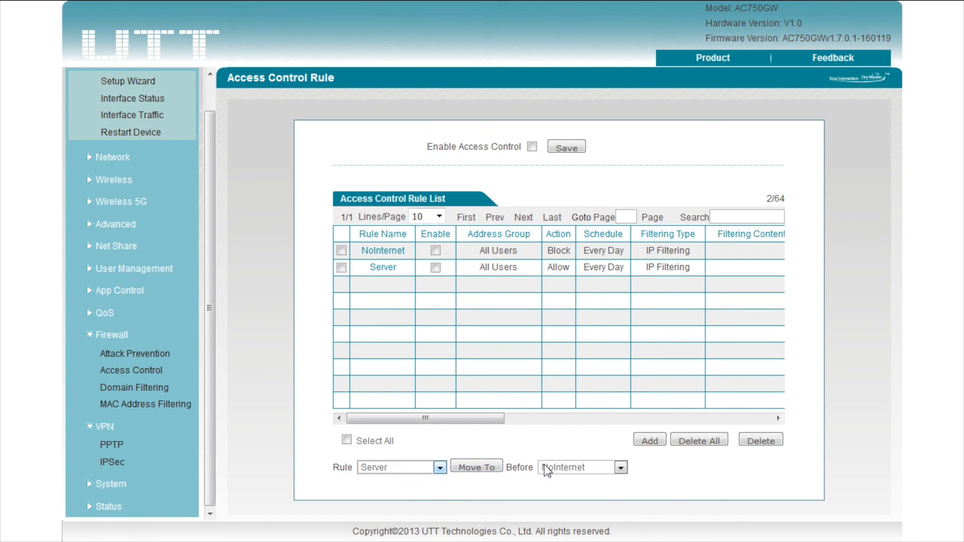
{"action": "left_click", "coordinate": [621, 467]}
{"action": "left_click", "coordinate": [552, 468]}
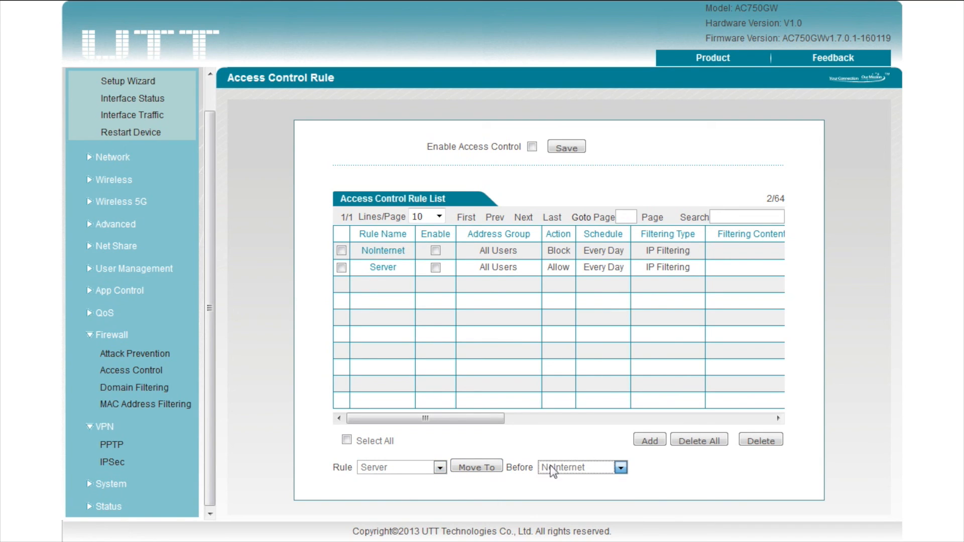
{"action": "left_click", "coordinate": [492, 467]}
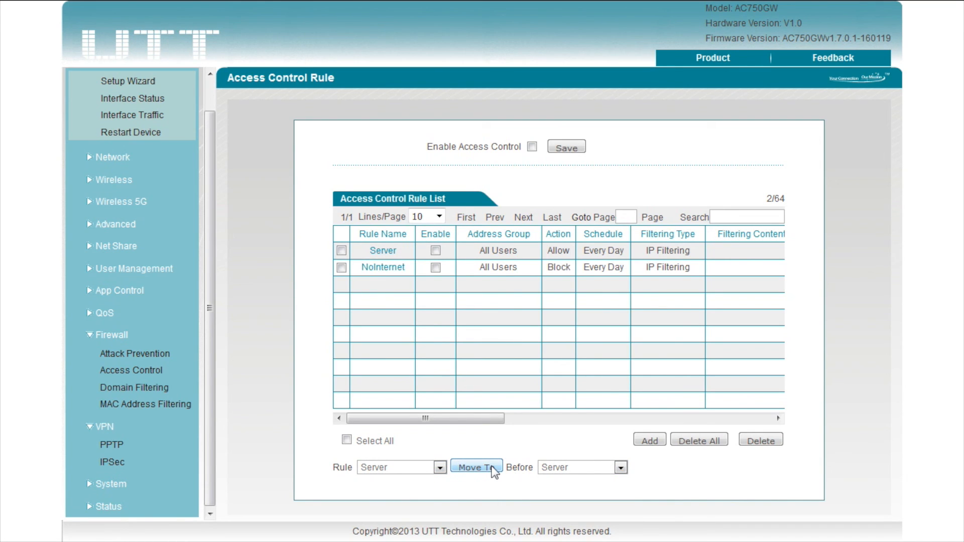